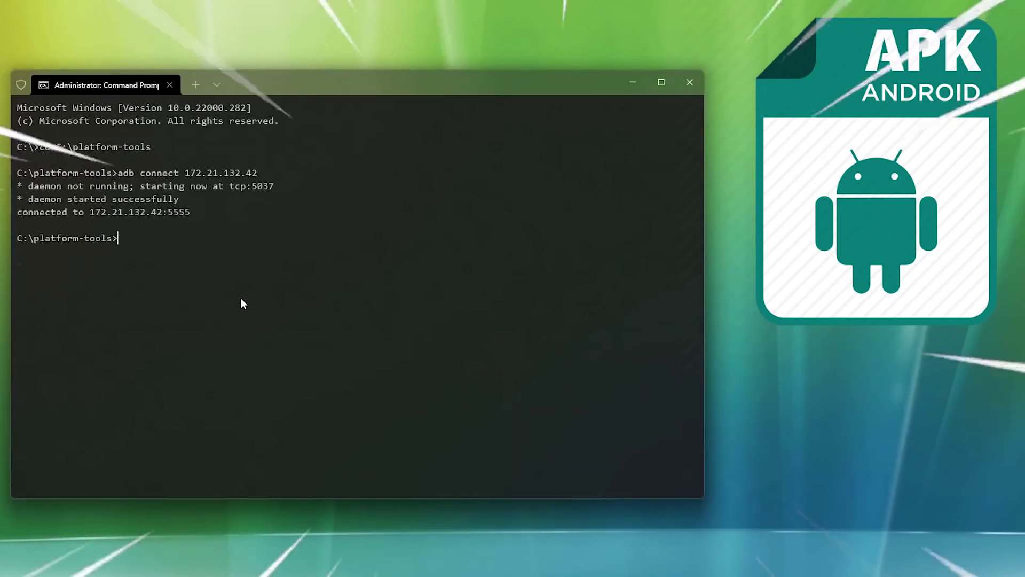
Step: Begin an adb install command at the platform-tools prompt
text(adb install)
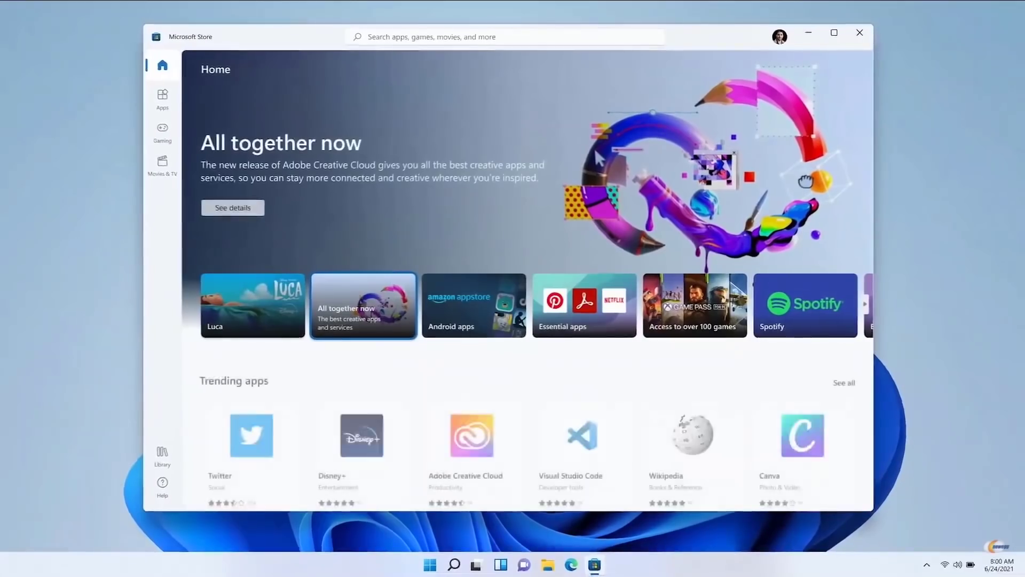
Step: Open the details of the "All together now" creative apps feature in Microsoft Store and read through them
click(232, 207)
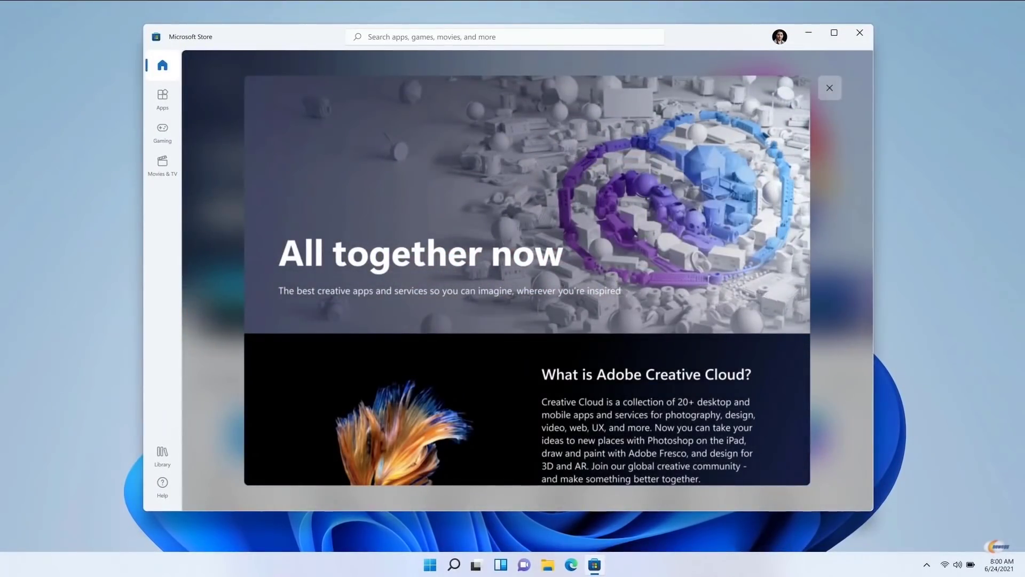
scroll(527, 281, down, 3)
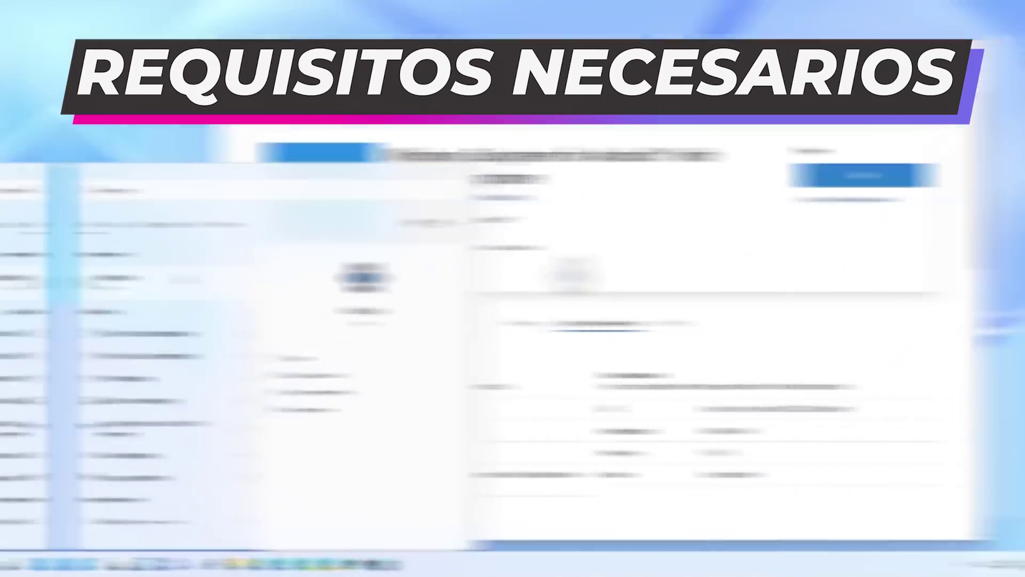
Step: Open the About page in the System settings to check the device and Windows specifications
scroll(319, 374, down, 3)
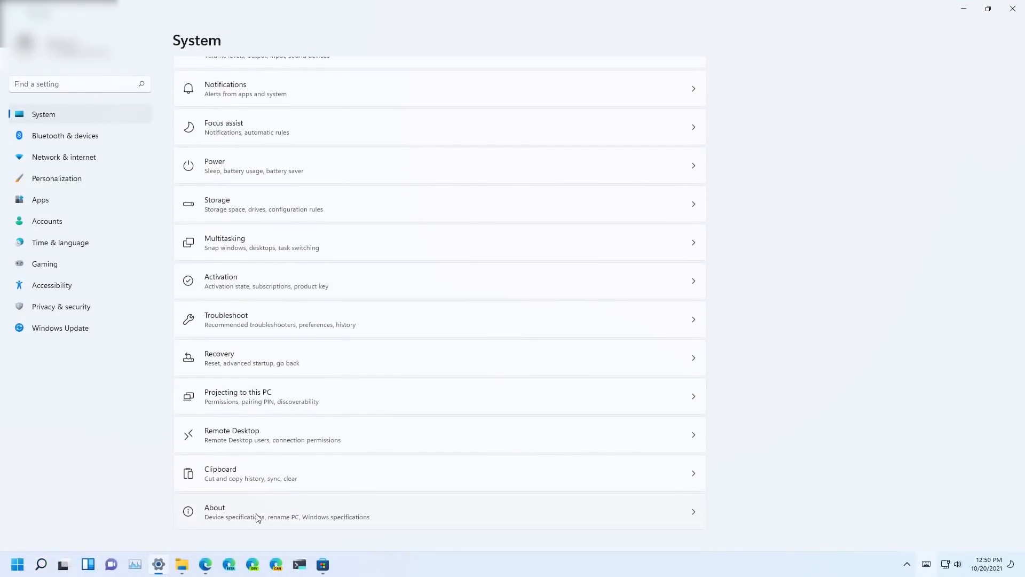
click(257, 512)
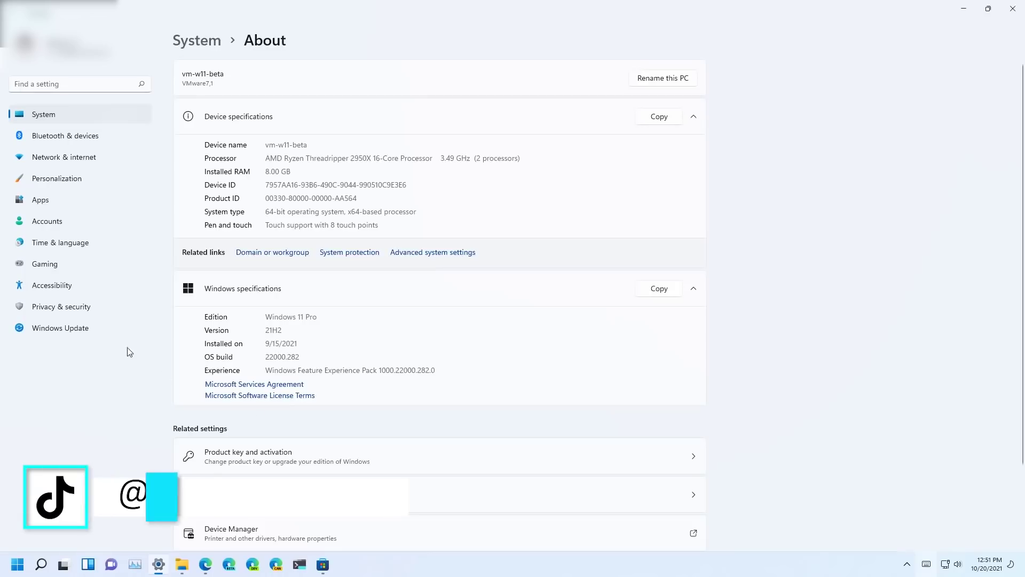
Step: Open the Windows Insider Program settings in Windows Update and examine the selected Insider channel
click(68, 332)
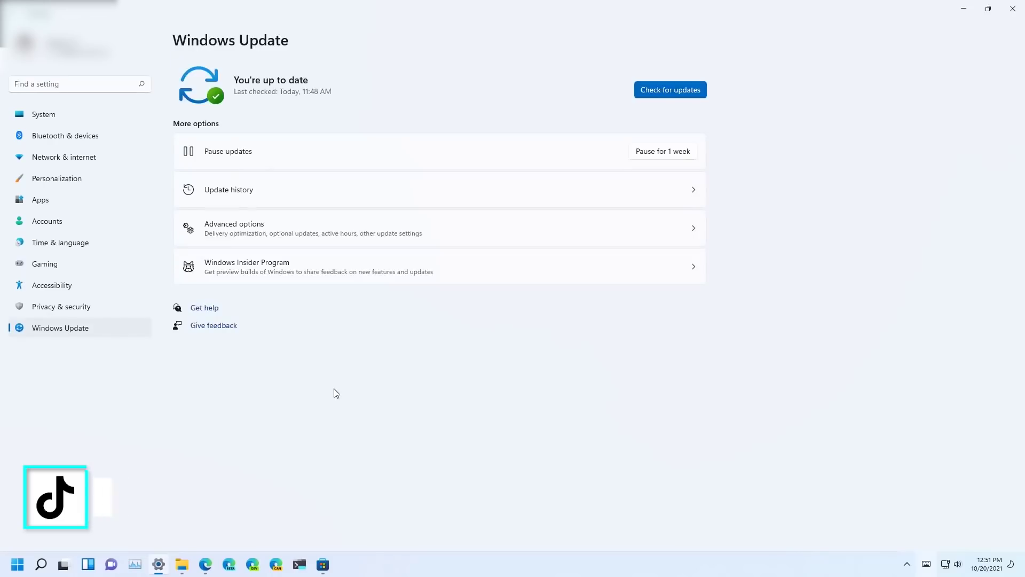
click(269, 272)
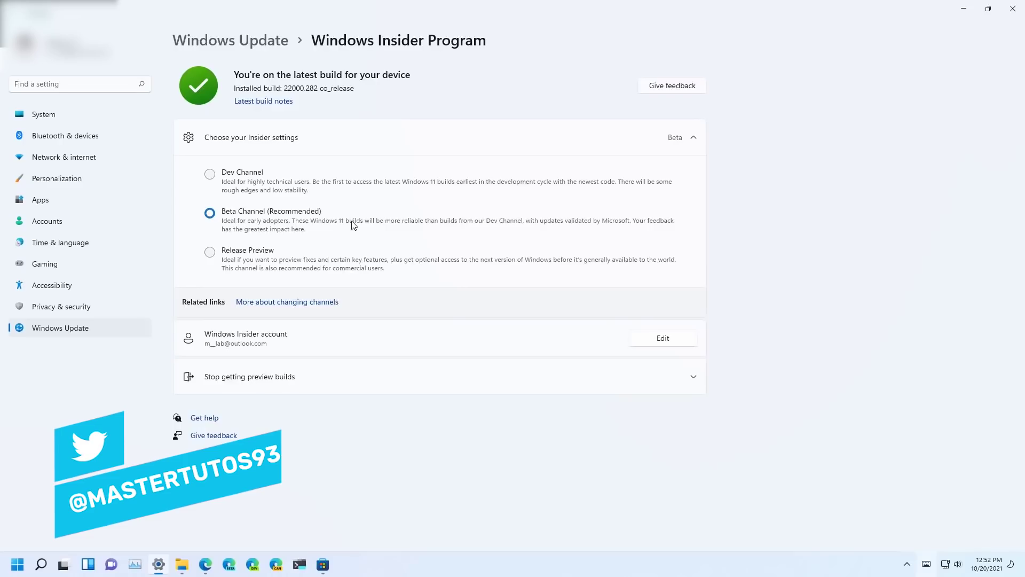
click(690, 140)
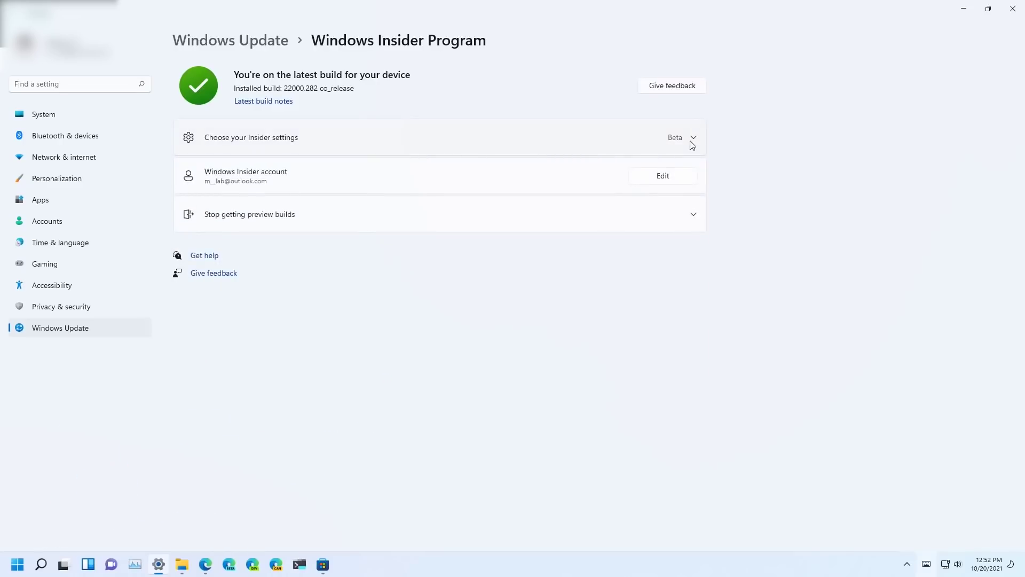
click(692, 140)
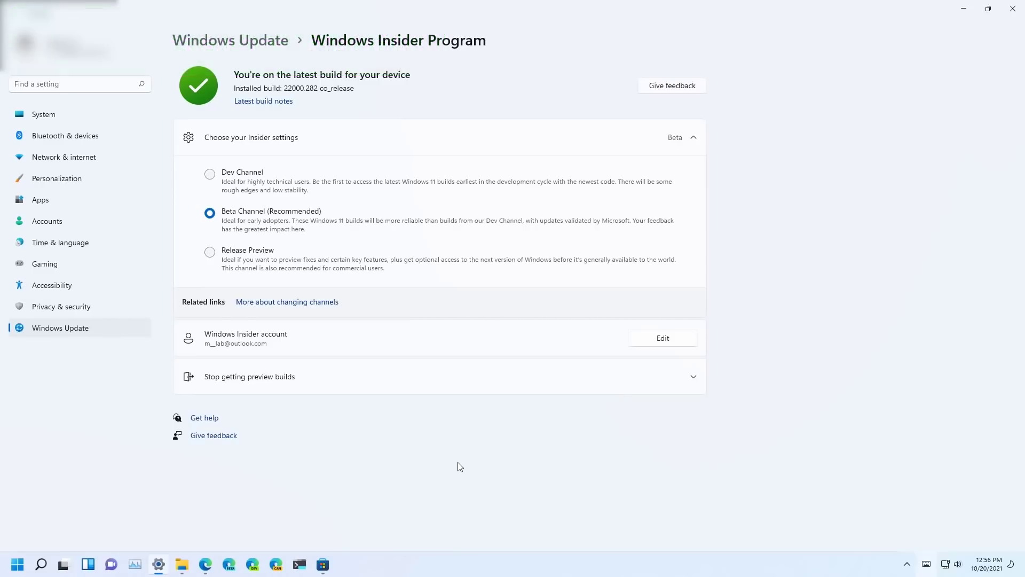
Step: Open "Turn Windows features on or off" and enable Virtual Machine Platform and Windows Hypervisor Platform
key(super)
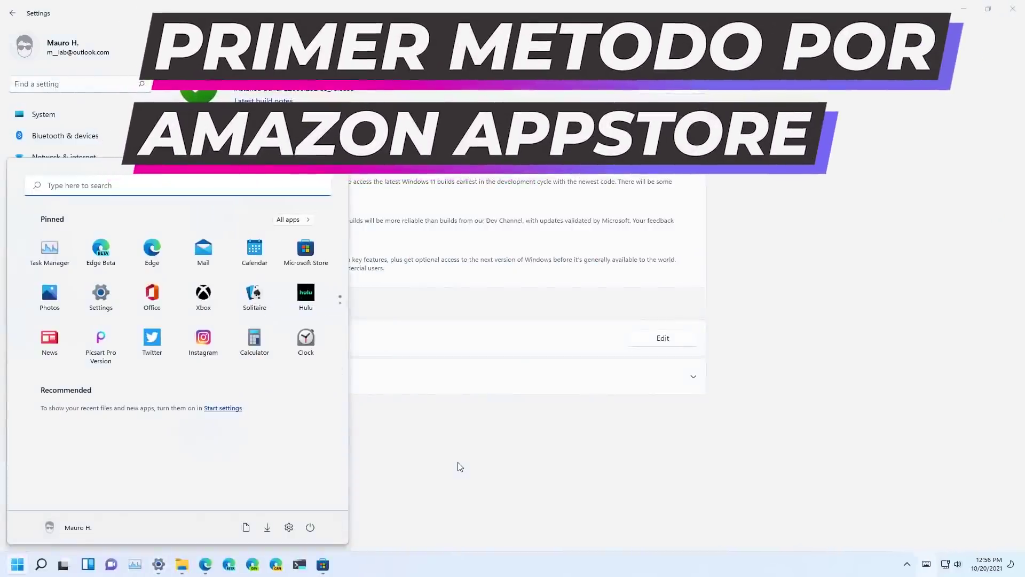
text(turn)
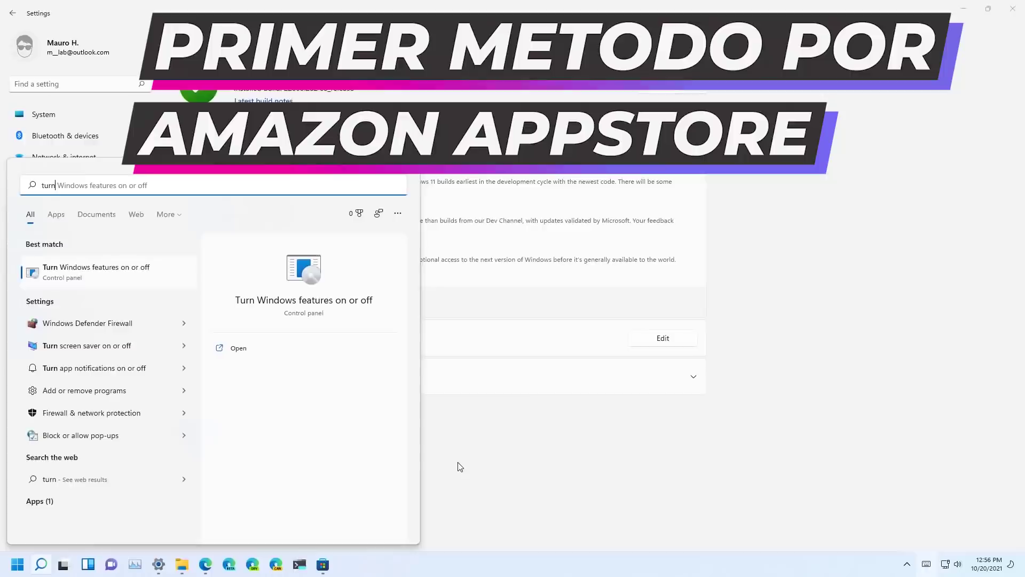
click(115, 276)
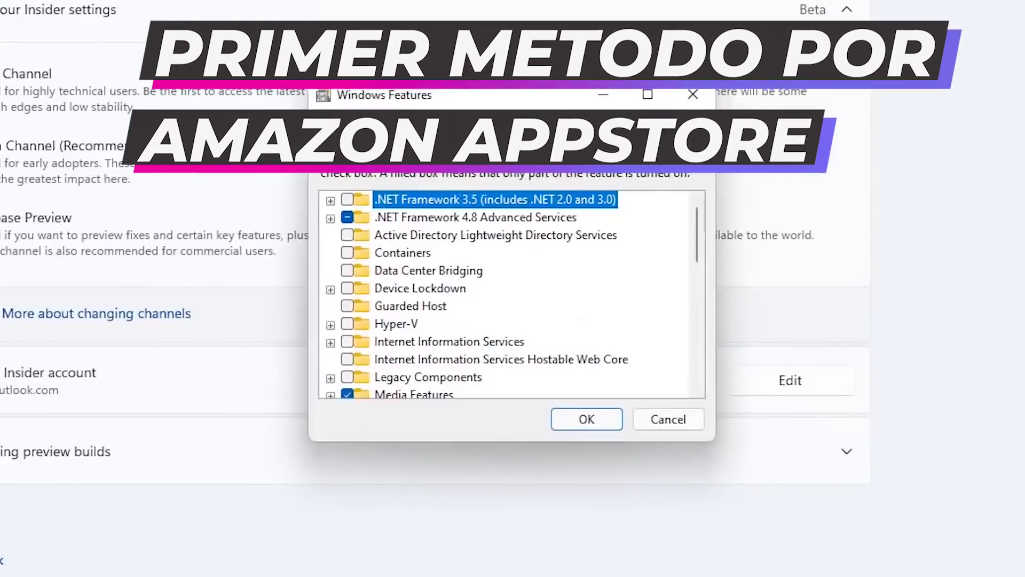
drag(615, 267, 615, 292)
drag(698, 287, 697, 355)
click(348, 235)
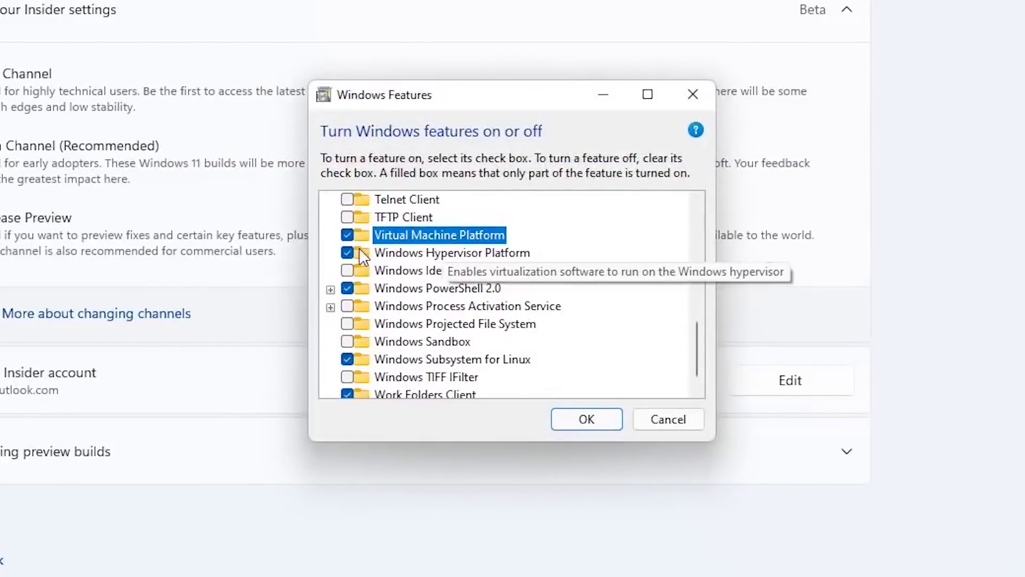
click(458, 253)
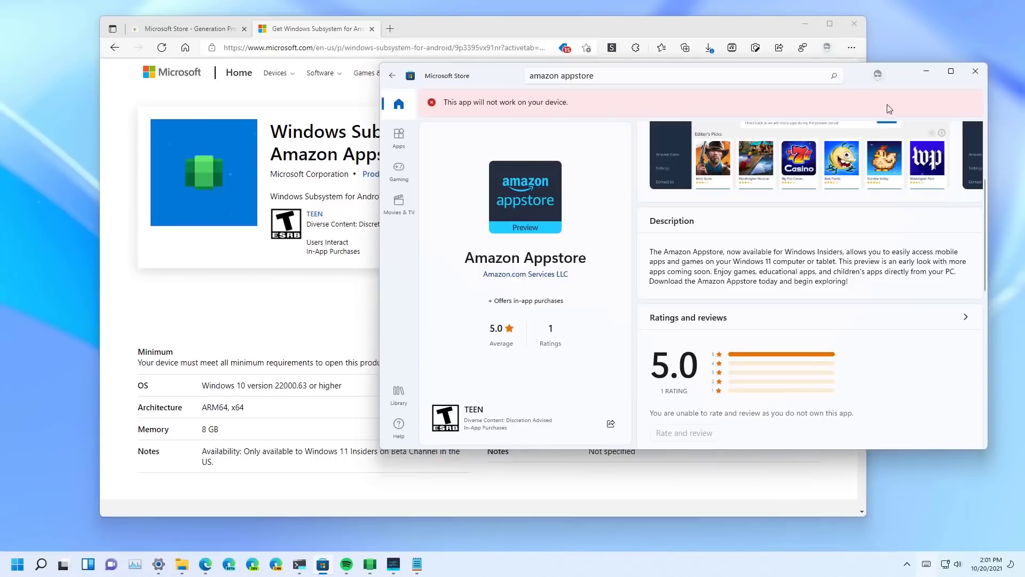
Step: Maximize the Microsoft Store window and examine the Amazon Appstore page down to its system requirements
double_click(887, 81)
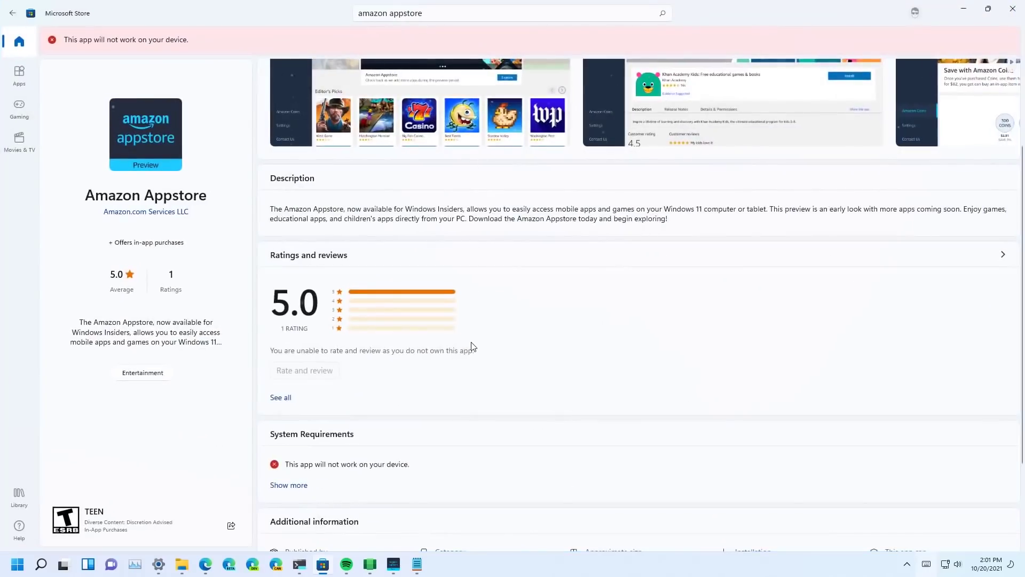
scroll(374, 374, down, 2)
click(297, 412)
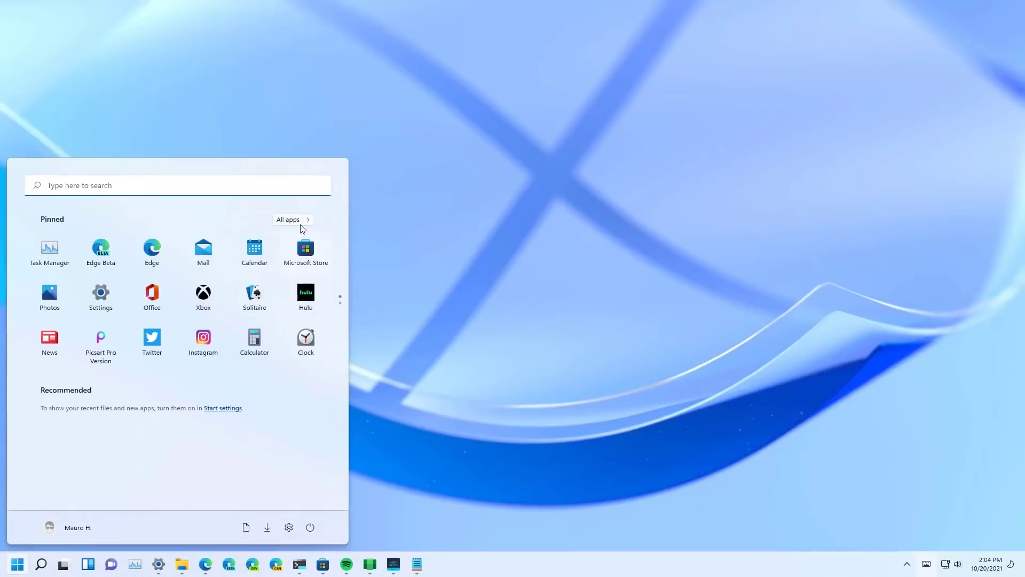
Step: Find Windows Subsystem for Android among all installed apps under W and open its settings
click(293, 220)
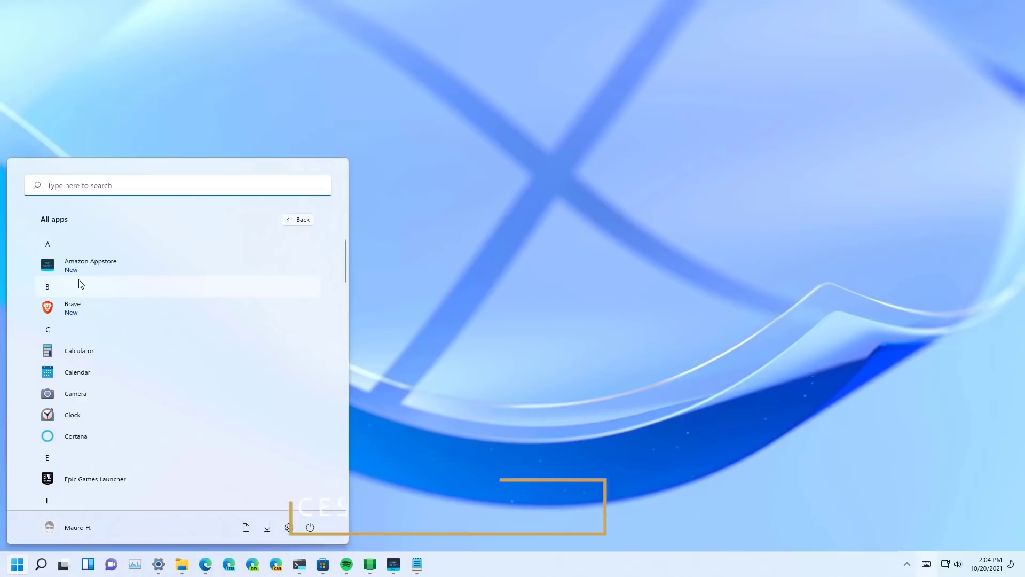
click(80, 283)
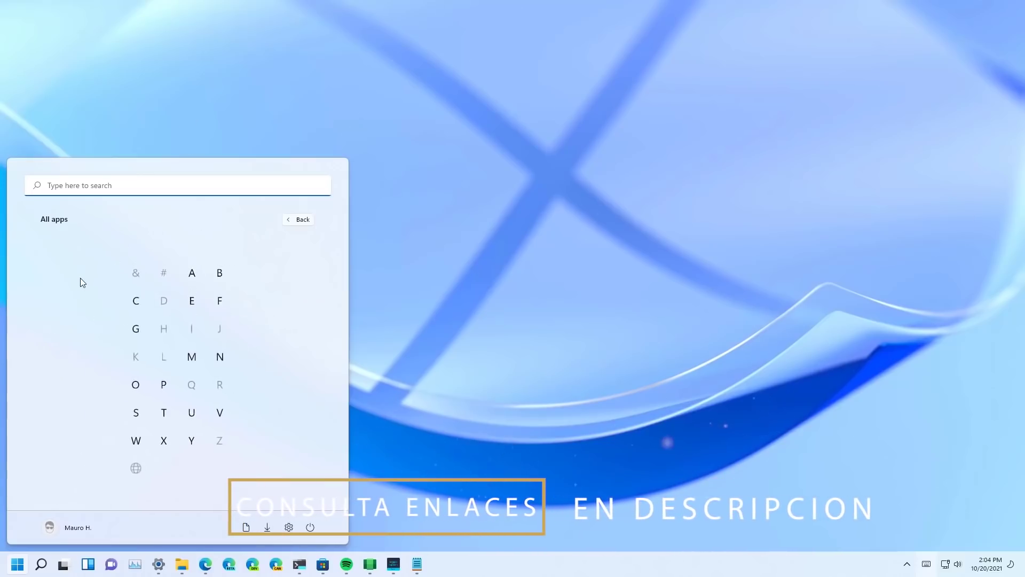
click(189, 270)
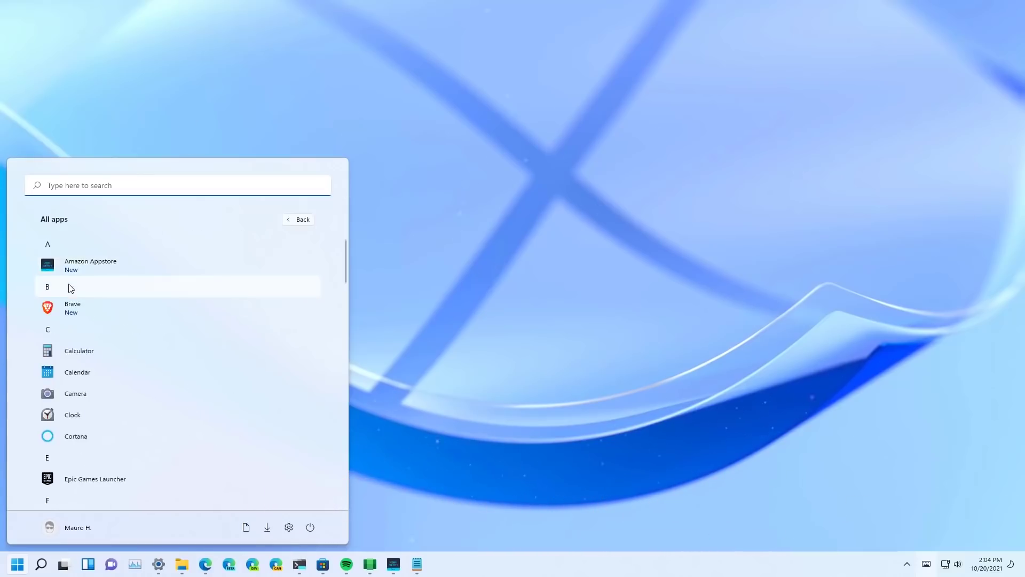
click(71, 286)
click(137, 439)
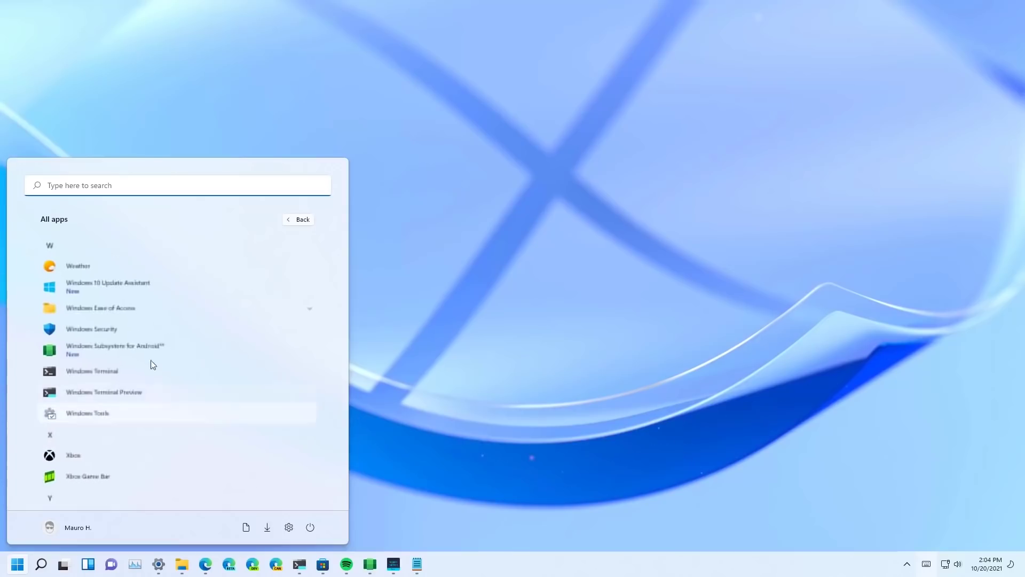
click(122, 356)
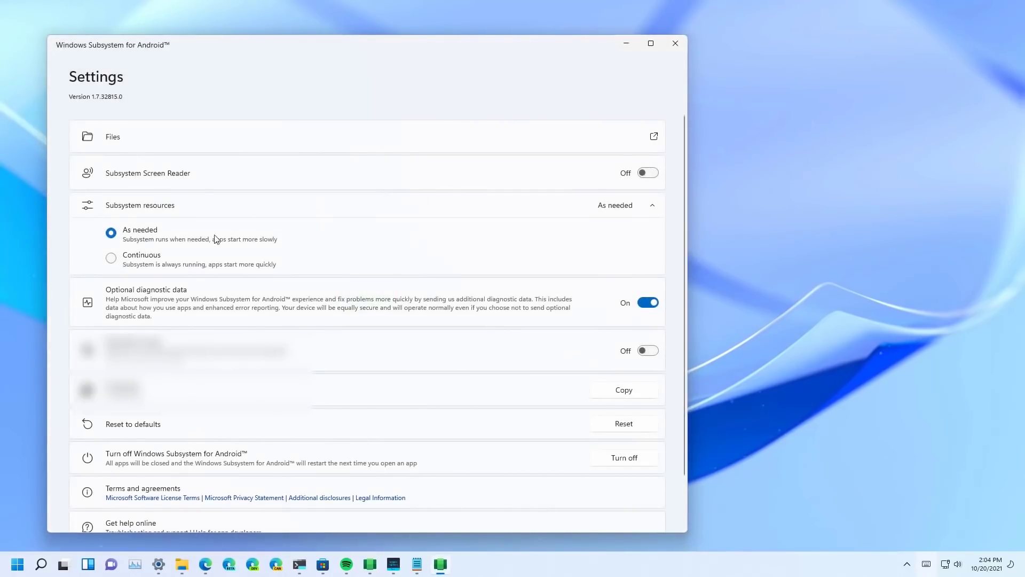
Step: Review the Android subsystem settings, trying Continuous resources before returning to As needed, and minimize the window
scroll(367, 320, down, 1)
scroll(367, 321, up, 1)
click(111, 258)
click(111, 235)
scroll(339, 251, down, 2)
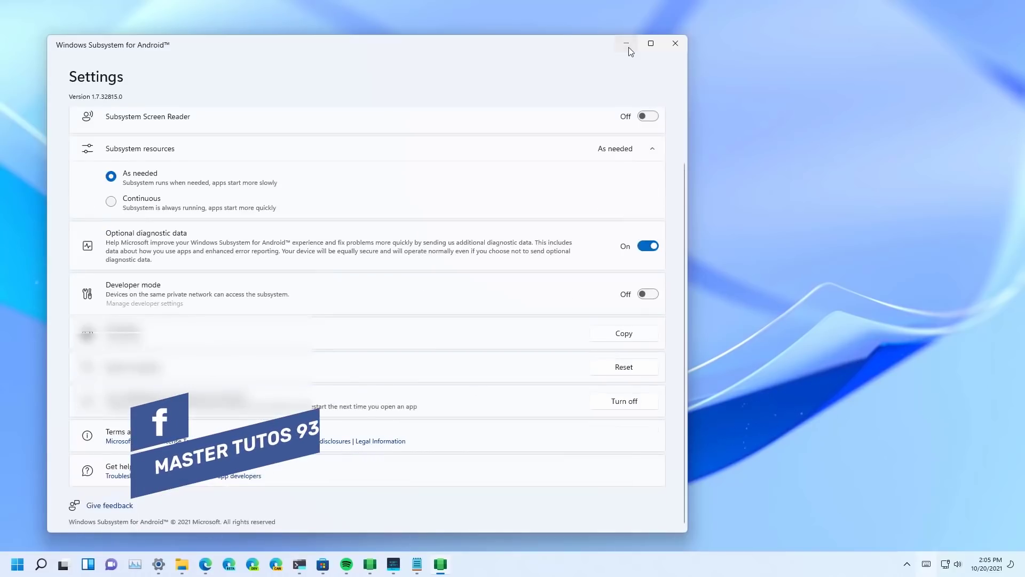
click(628, 45)
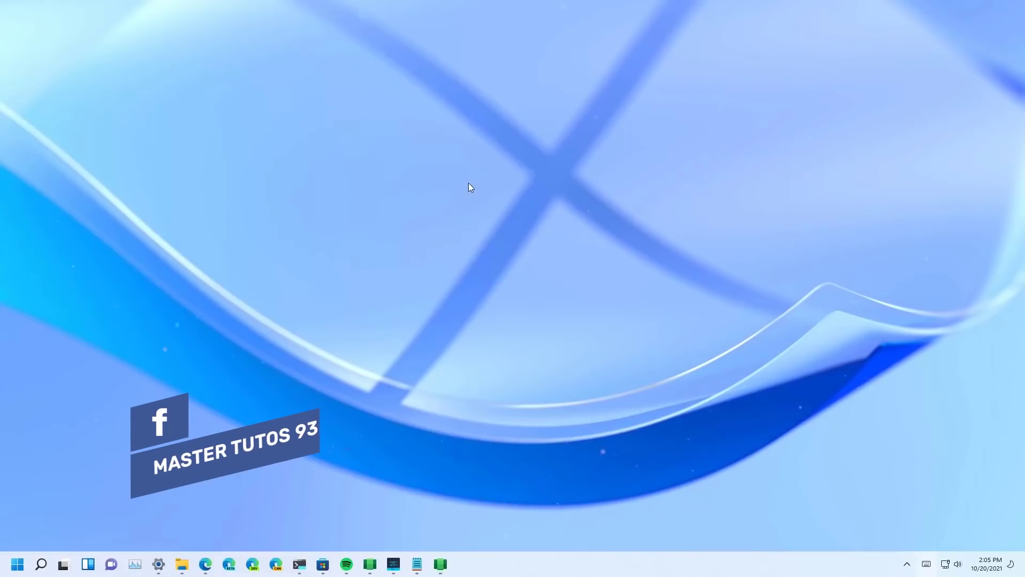
Step: In the Amazon Appstore, get Flight Tracker24 and launch Coin Master, then minimize the store
click(397, 569)
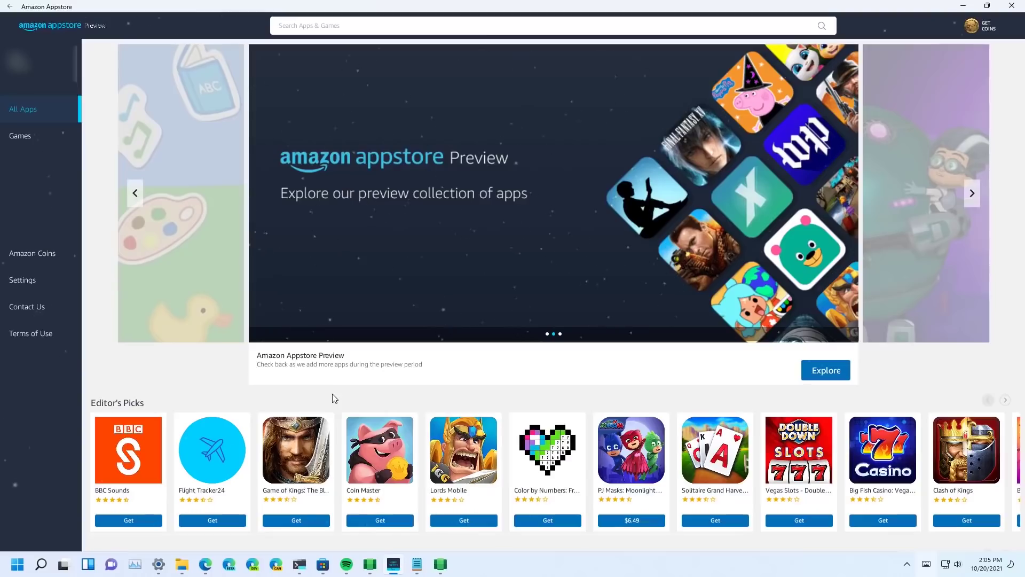
click(215, 520)
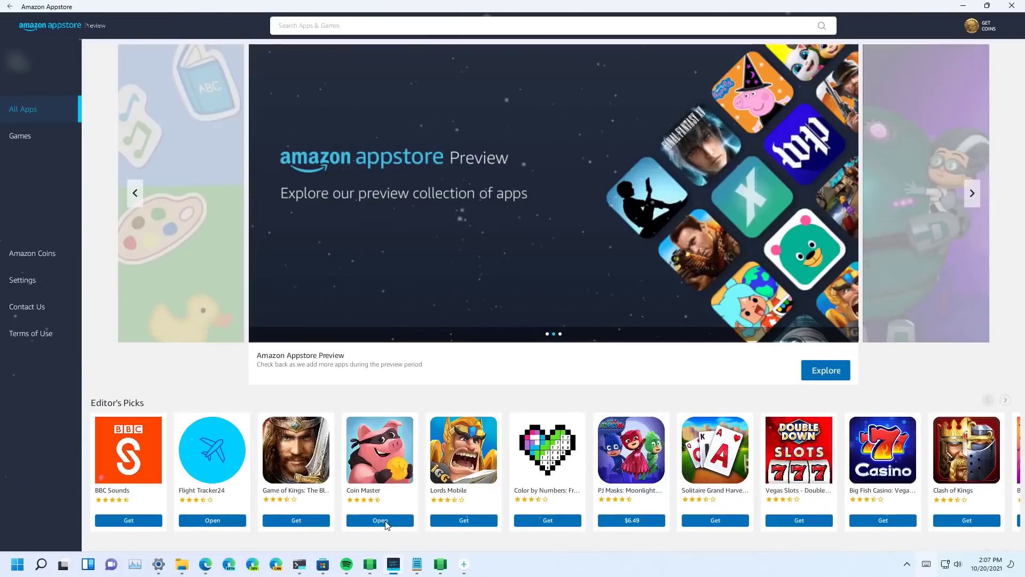
click(387, 522)
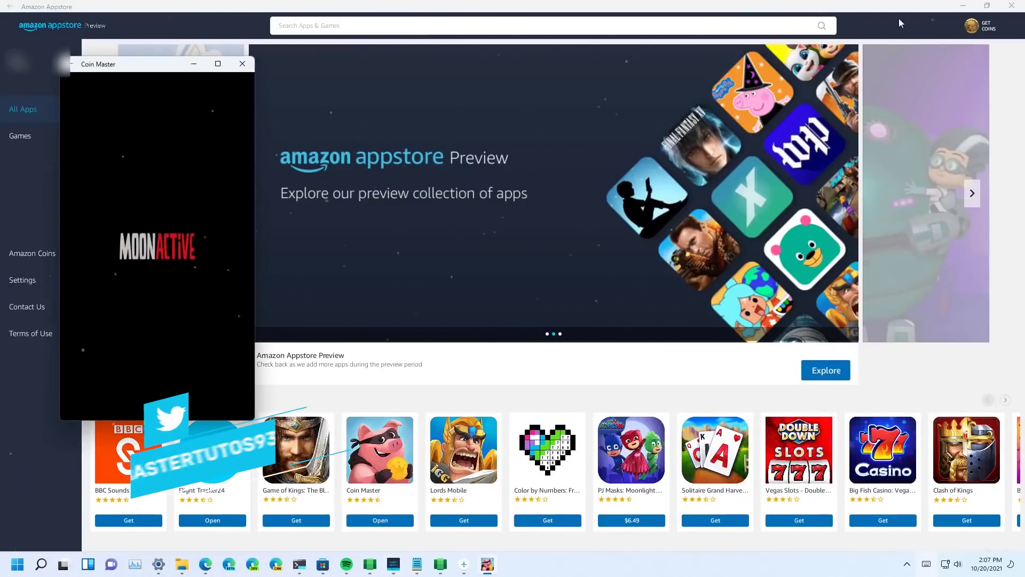
click(961, 7)
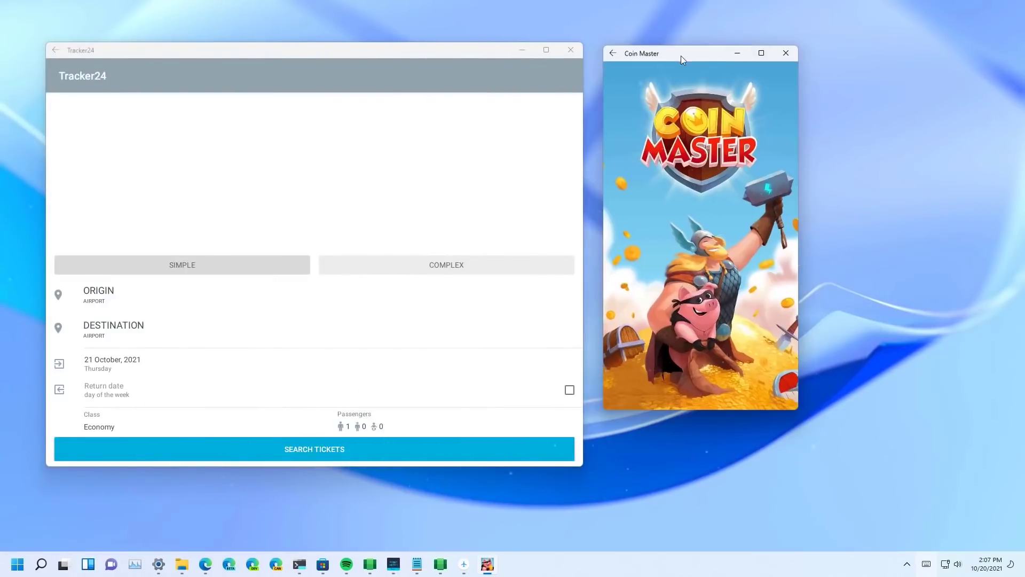
Step: Snap Coin Master to the right half of the screen beside the Android subsystem settings and confirm its age and terms notice
drag(681, 55, 1024, 110)
click(448, 56)
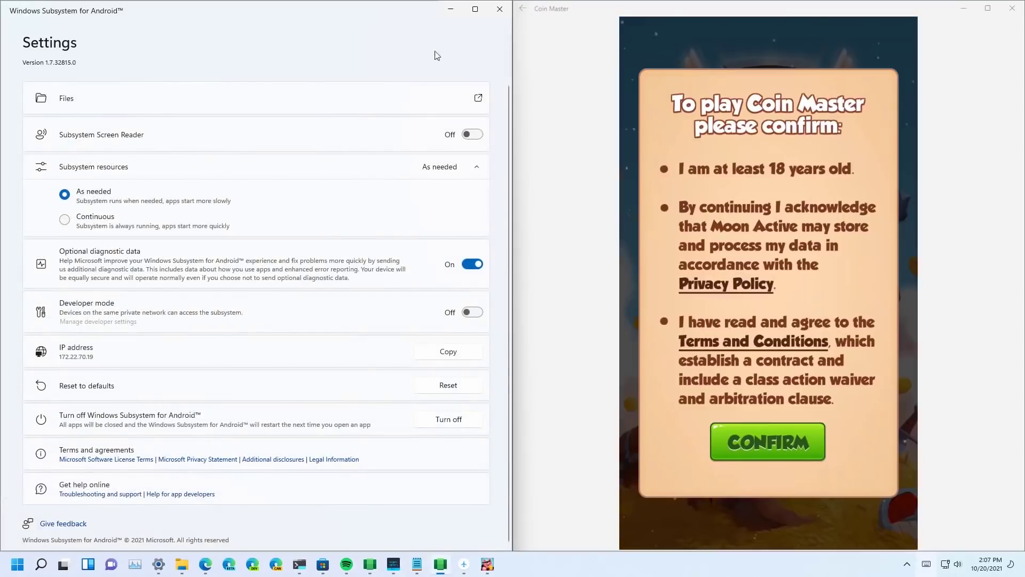
click(764, 445)
click(757, 352)
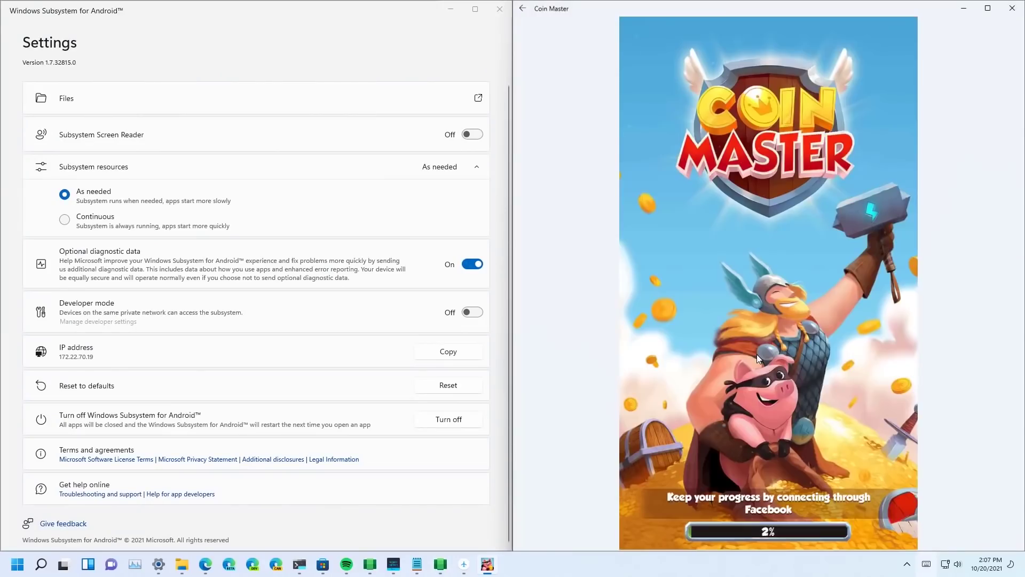
Step: Minimize the Android subsystem settings and snap Tracker24 to the left half of the screen
click(452, 10)
drag(370, 49, 2, 133)
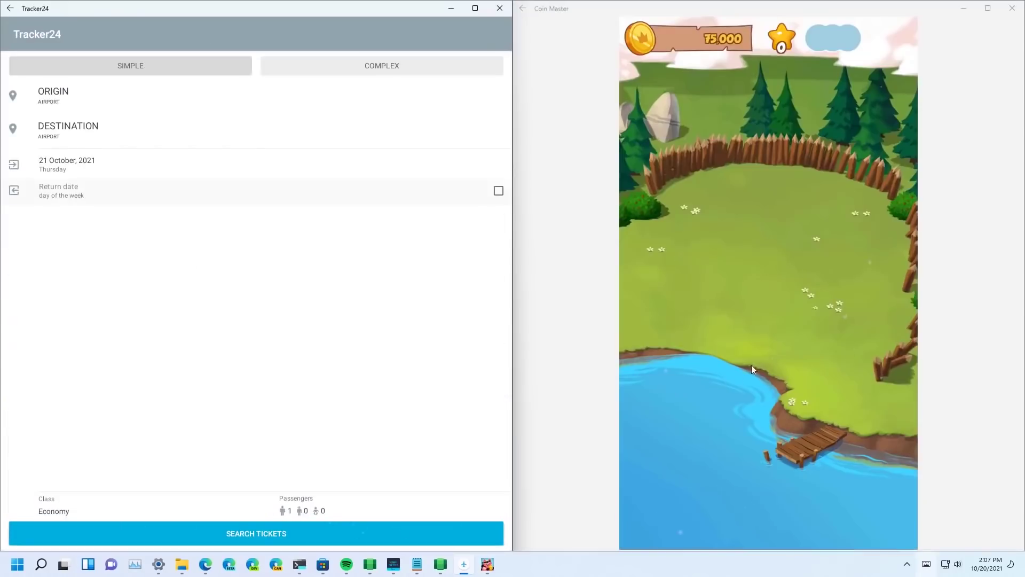
Step: Dismiss Coin Master's Facebook connection offer and select the hammer to start building
click(764, 348)
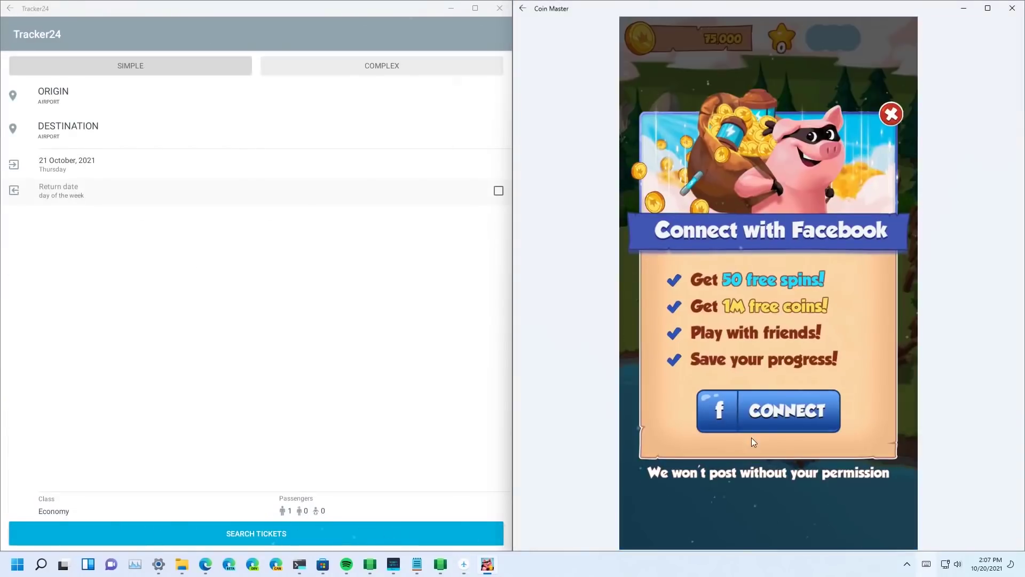
click(890, 114)
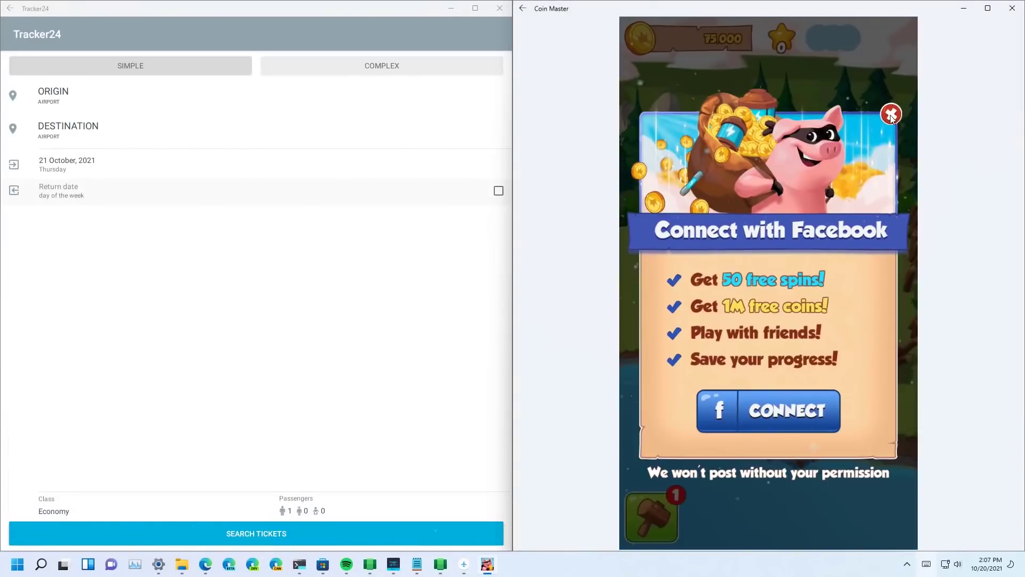
click(660, 512)
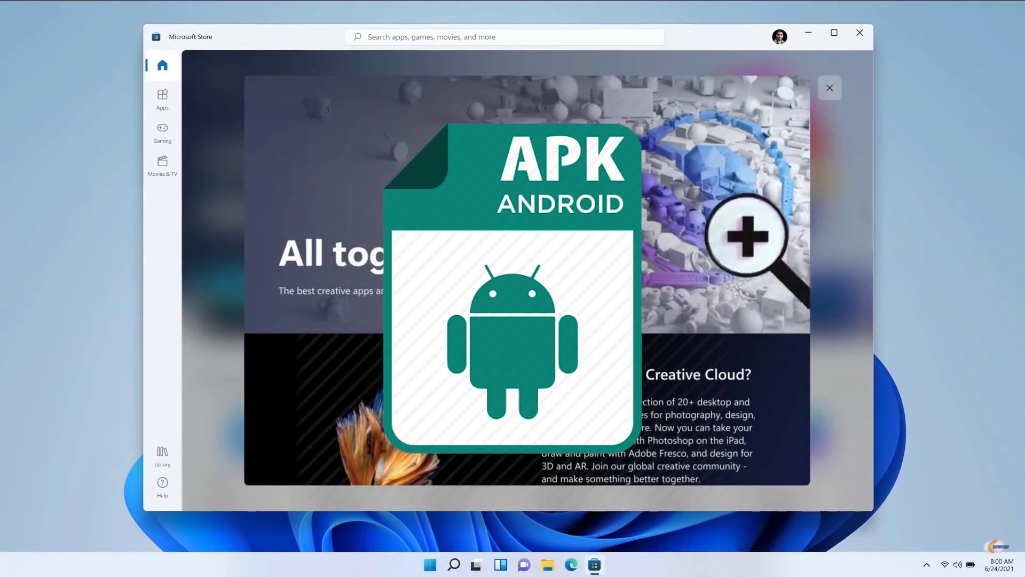
scroll(526, 280, down, 2)
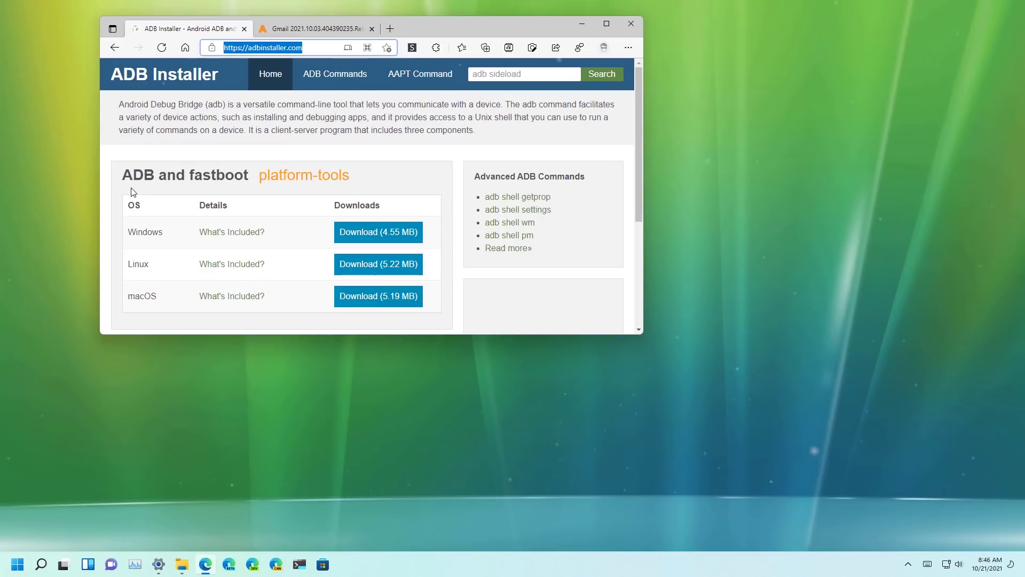
Step: Download the Windows version of the ADB and fastboot platform-tools from the ADB Installer site
click(369, 233)
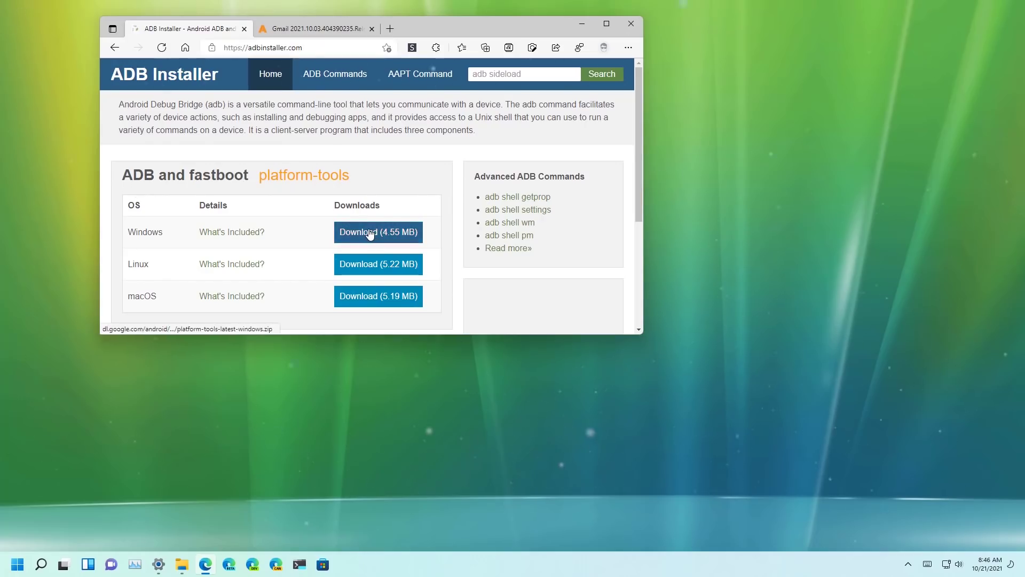
Step: Save the platform-tools zip file in the Downloads folder and show it in its containing folder
click(420, 105)
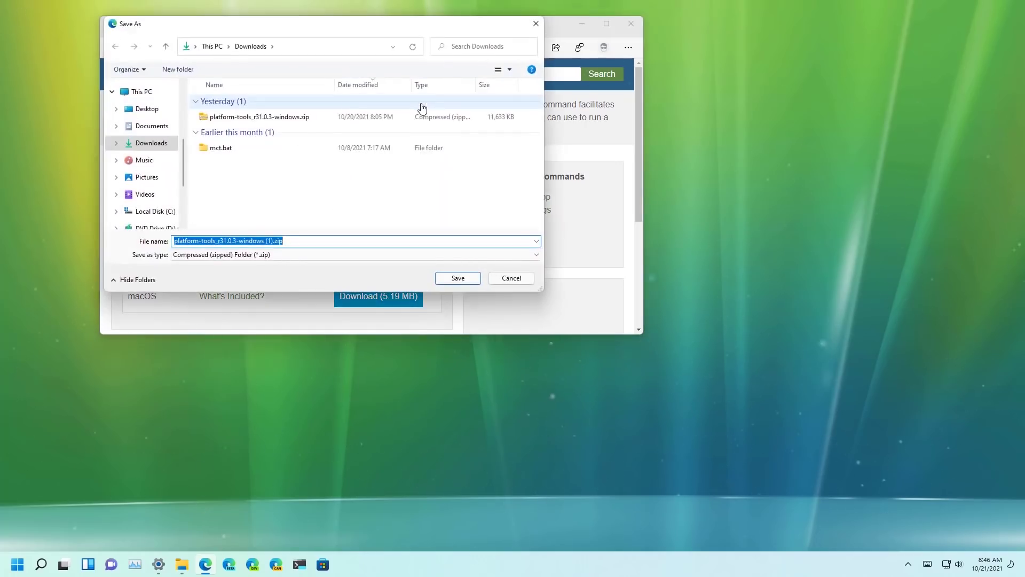
click(454, 275)
click(449, 90)
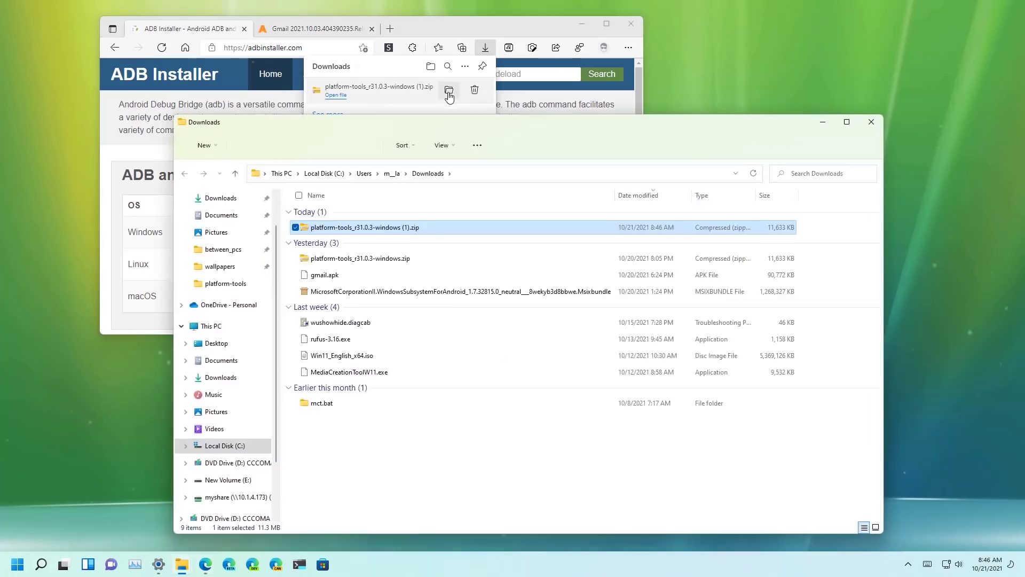
Step: Open the downloaded platform-tools zip and extract all of its contents to the suggested folder in Downloads
key(Return)
click(520, 152)
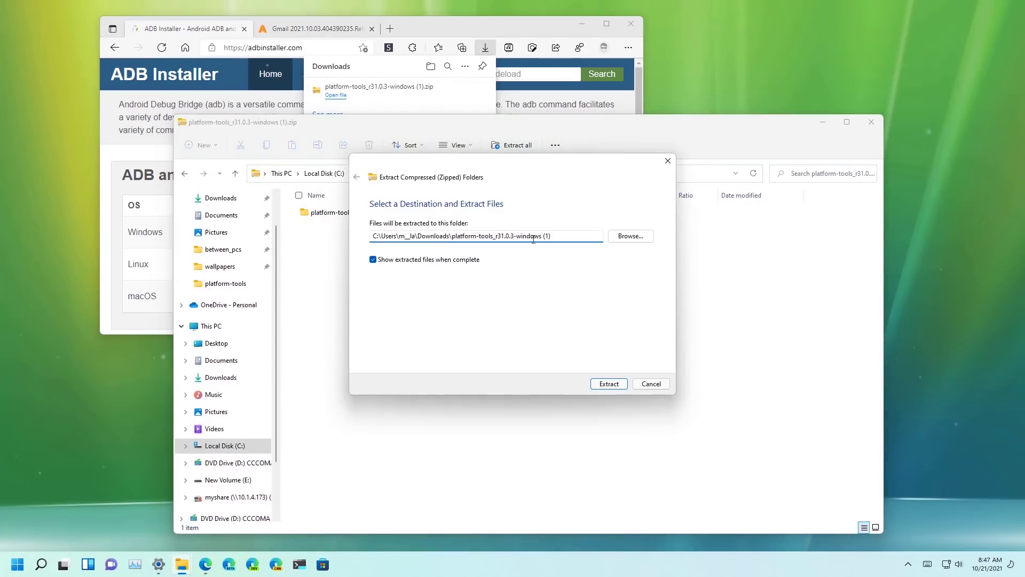
click(609, 384)
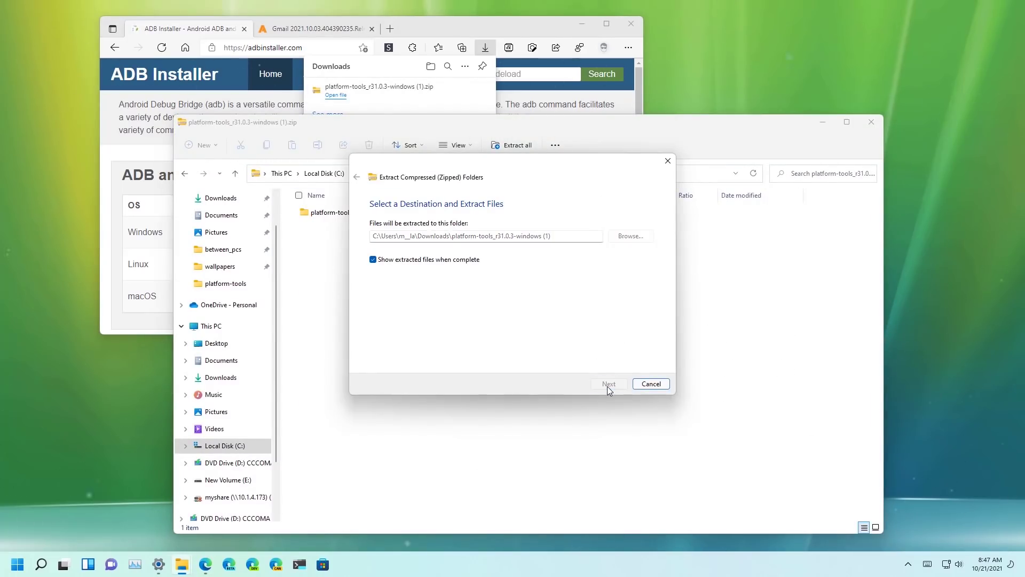
Step: Copy the extracted platform-tools folder and go to the platform-tools location in the root of Local Disk (C:)
click(350, 115)
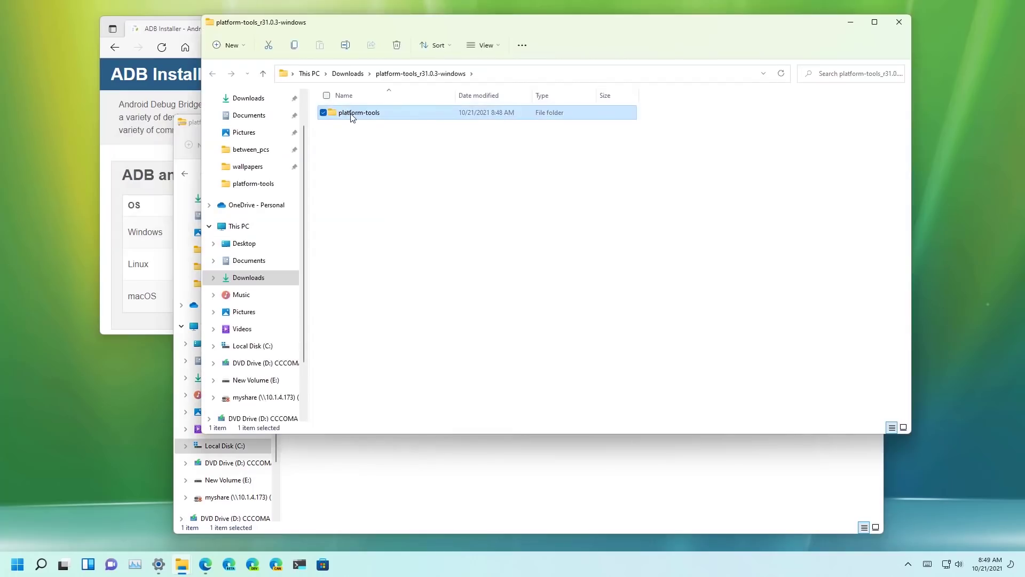
right_click(351, 117)
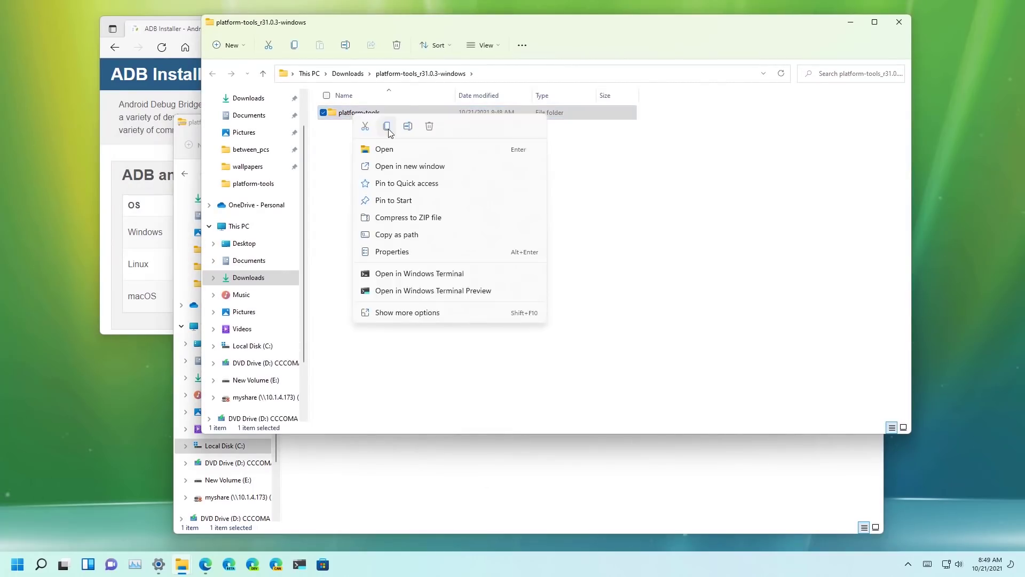
click(388, 128)
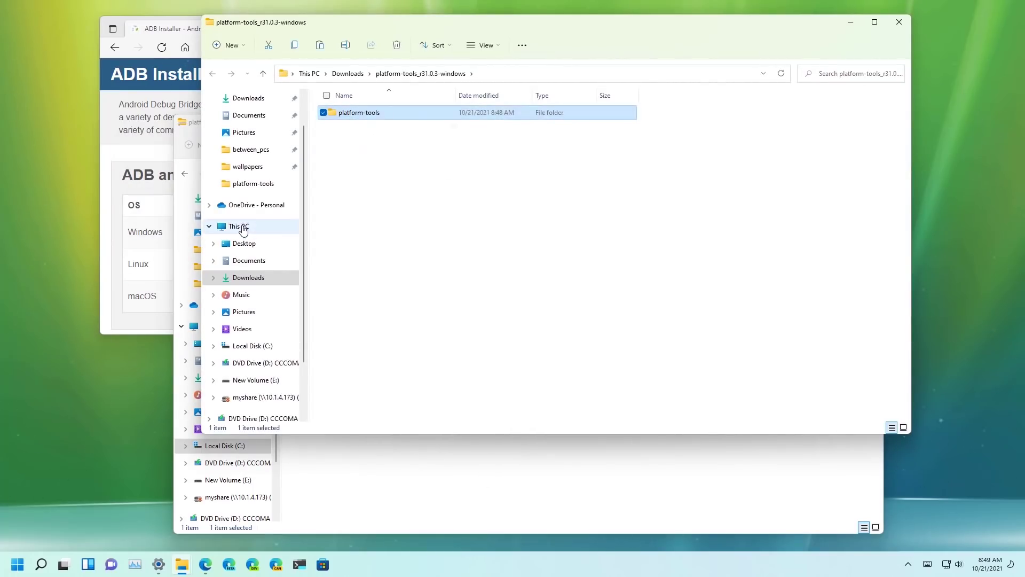
right_click(243, 227)
click(240, 227)
double_click(393, 196)
click(358, 146)
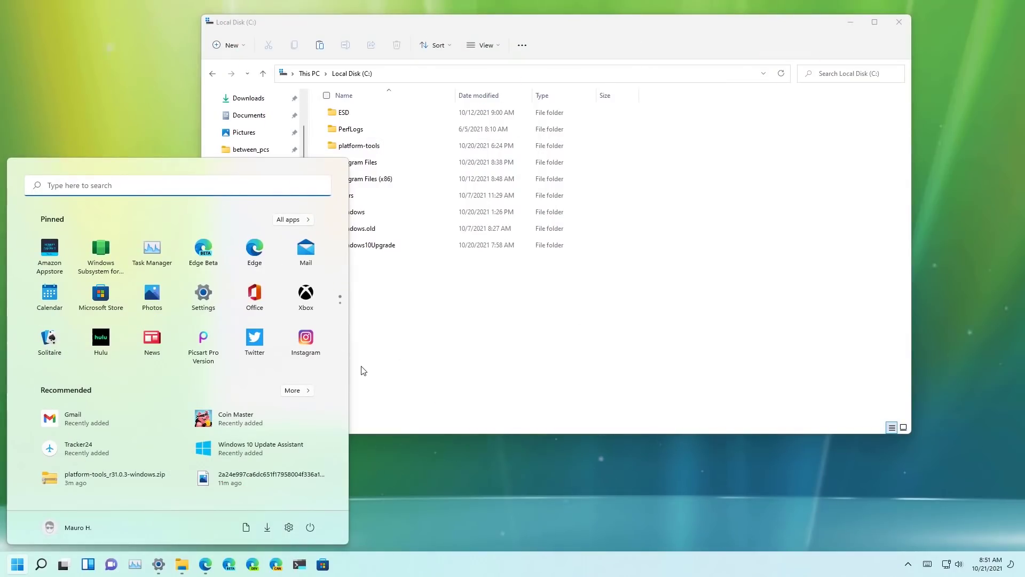
Step: Open the Windows Subsystem for Android settings and turn on Developer mode
text(android)
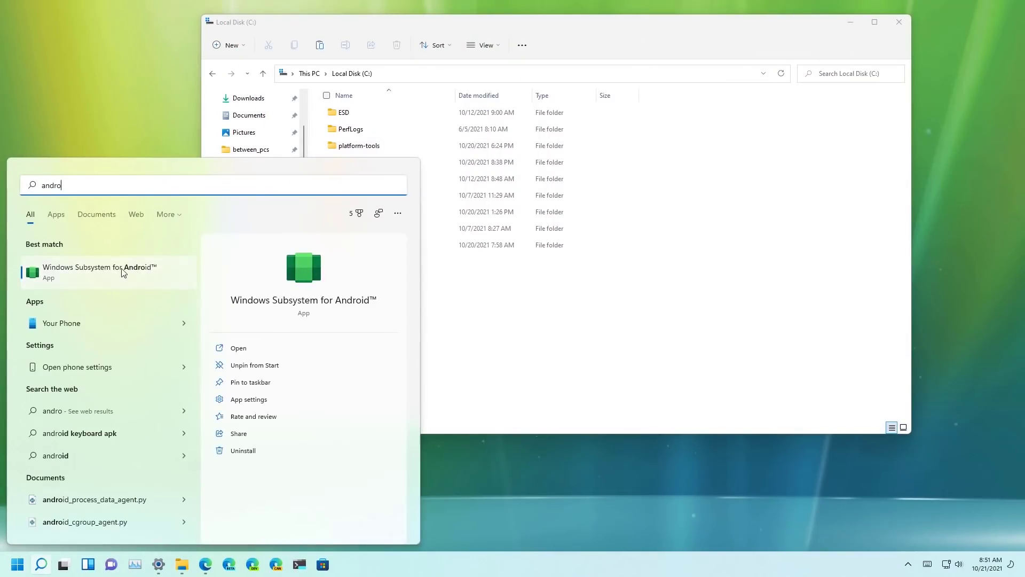
click(123, 272)
scroll(403, 208, down, 1)
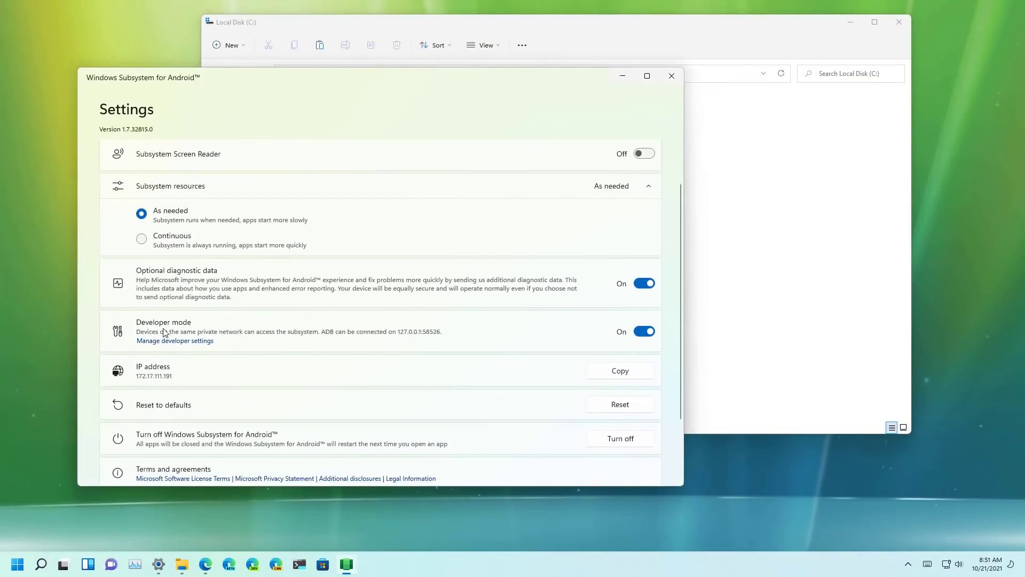
click(645, 332)
click(646, 333)
Step: Open the Android subsystem's developer options to view them, and close their window
click(177, 344)
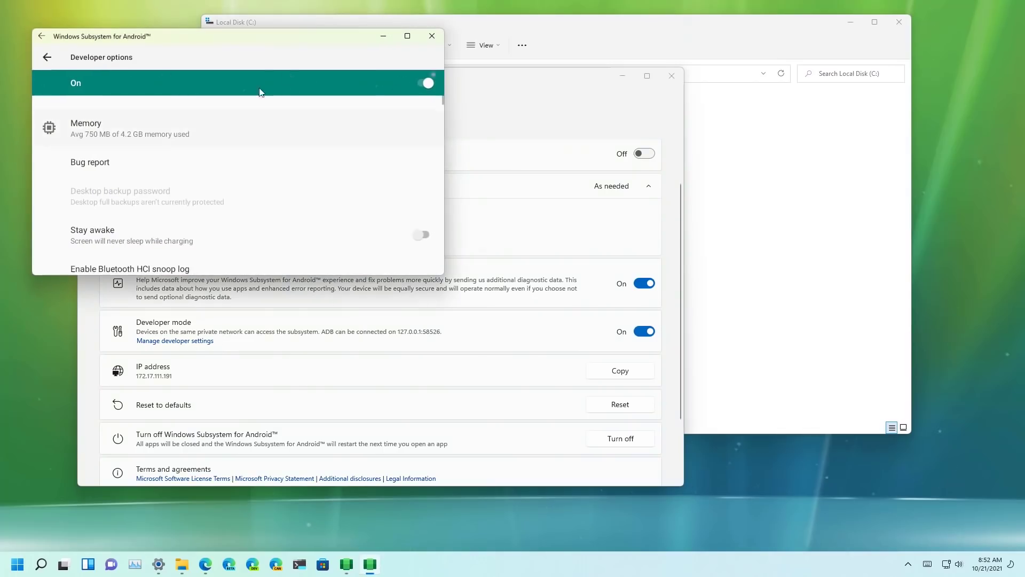
drag(237, 43, 446, 83)
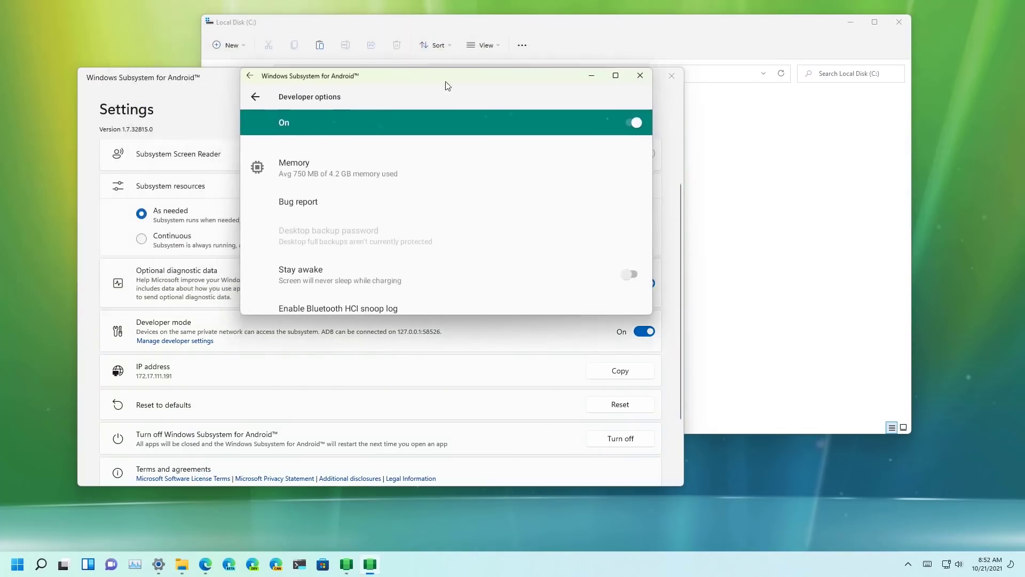
click(639, 77)
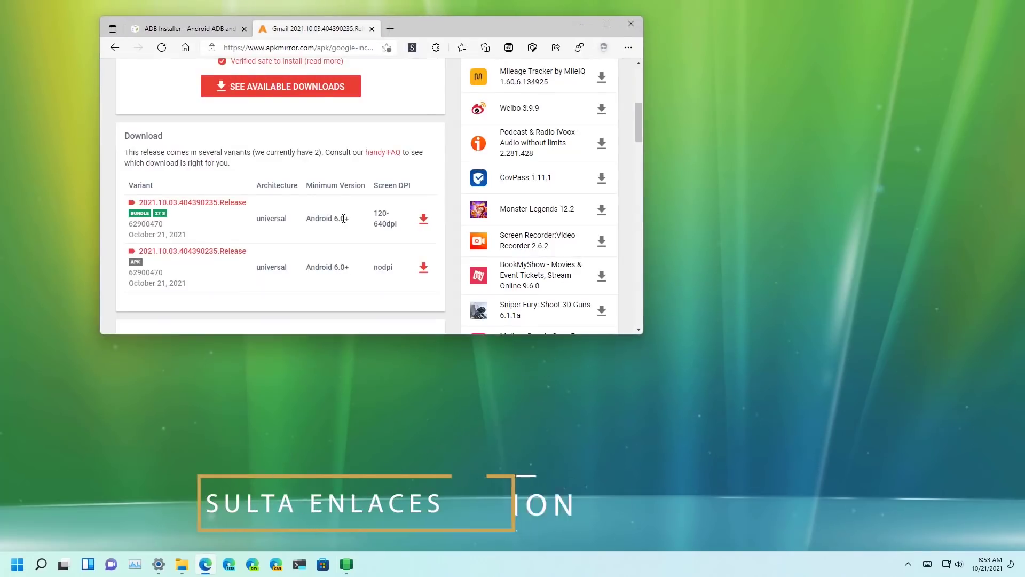
Step: Return to the start of the Gmail release page on APKMirror and enlarge the browser window
scroll(343, 218, up, 1)
scroll(343, 218, up, 4)
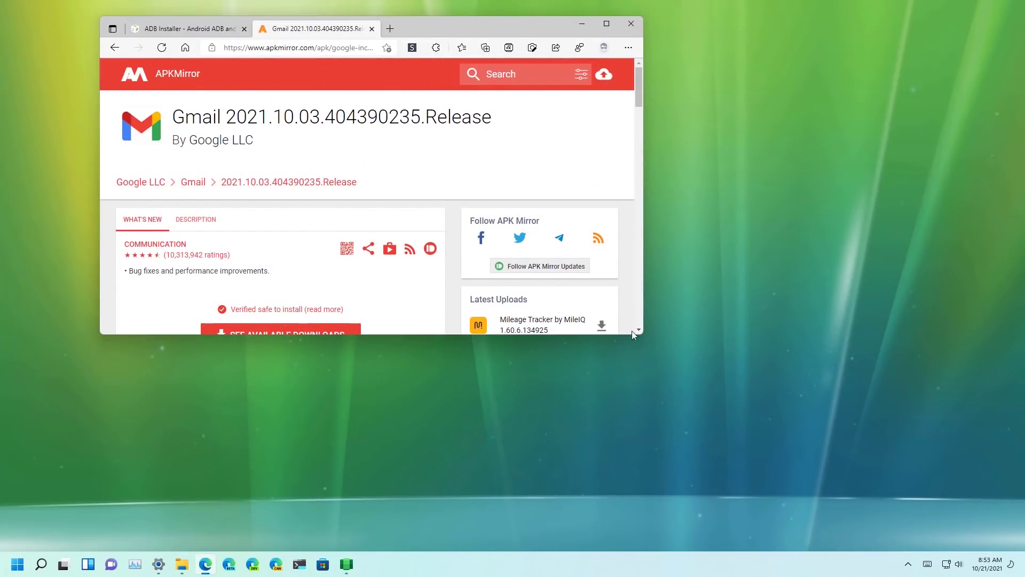
drag(632, 335, 672, 370)
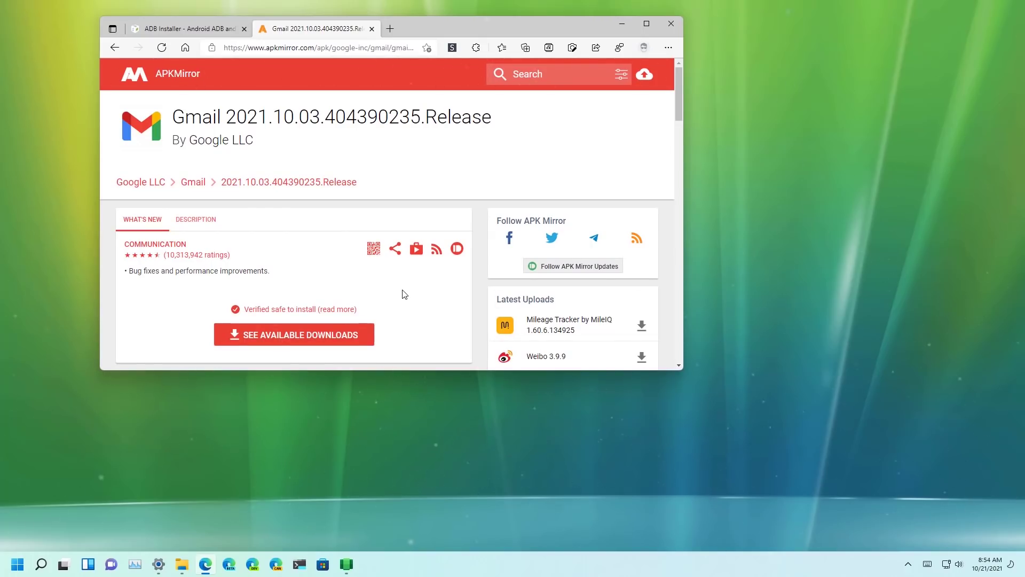
Step: Download the APK variant of the Gmail release from APKMirror and save it in the Downloads folder
scroll(404, 294, down, 4)
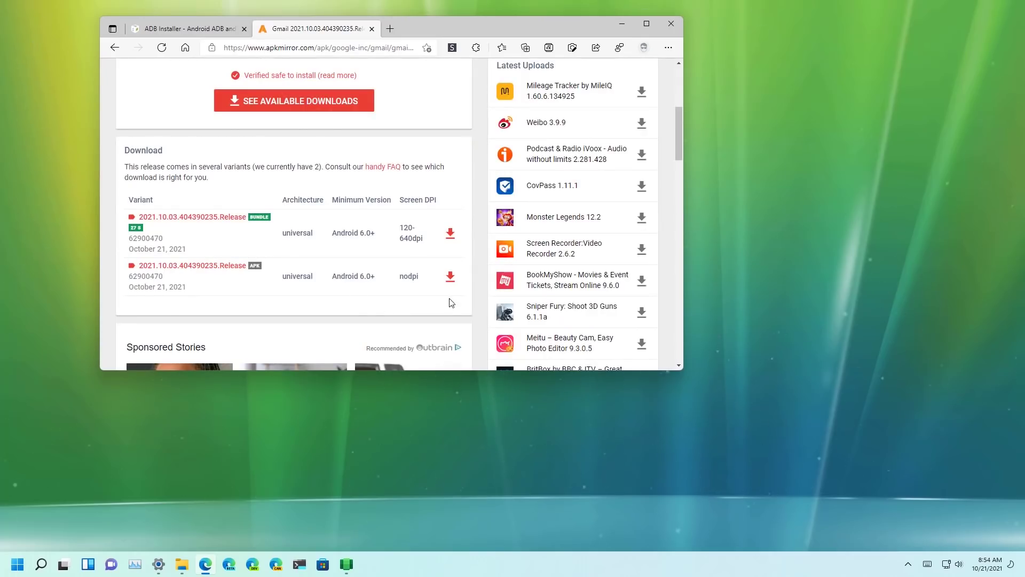
click(450, 276)
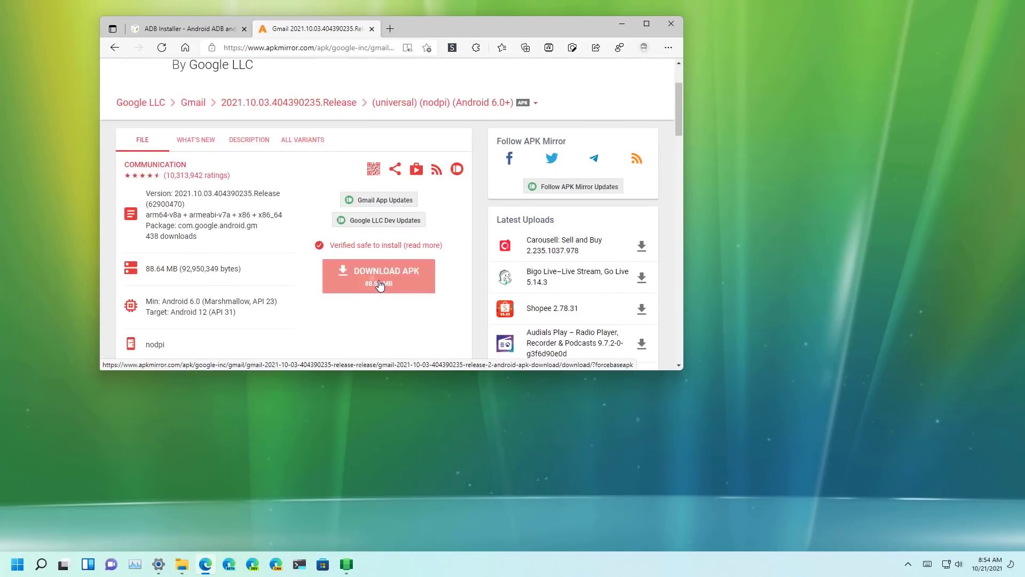
click(379, 285)
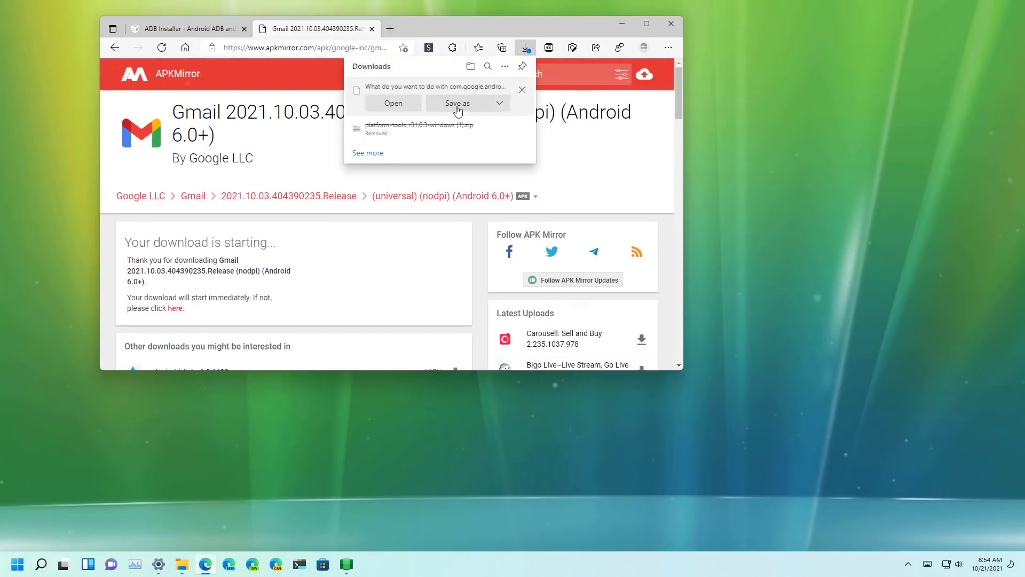
click(457, 104)
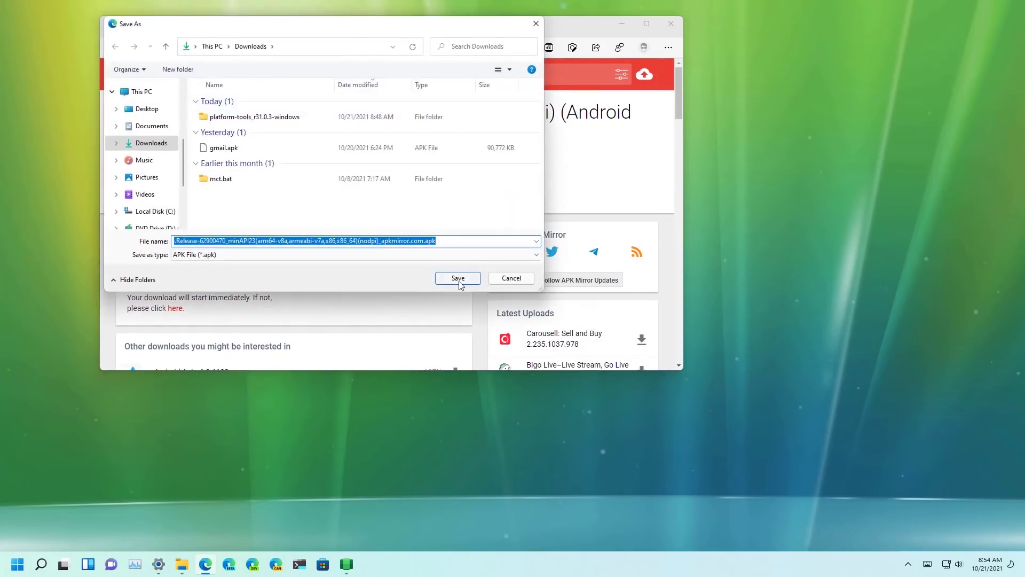
click(459, 280)
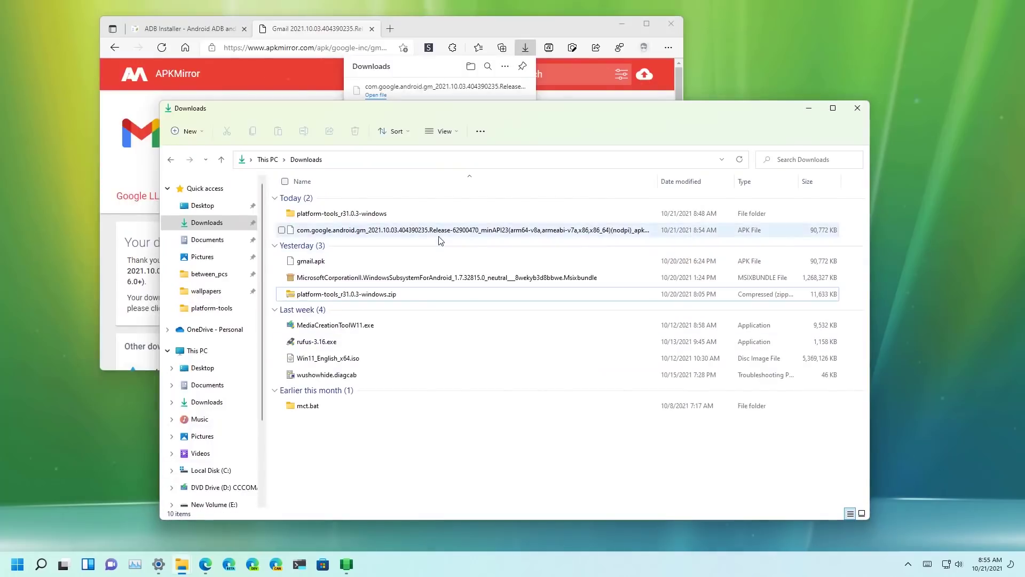
Step: Widen the Name column in Downloads and rename the newly downloaded Gmail APK as gmailapp
drag(657, 182, 754, 181)
click(436, 235)
double_click(436, 235)
key(Escape)
right_click(427, 229)
click(480, 240)
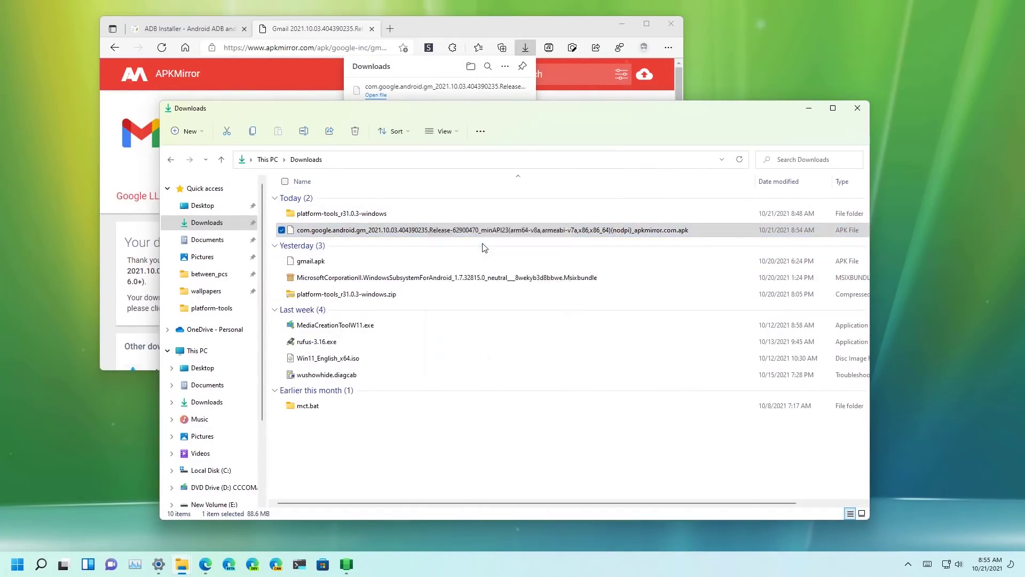
text(gmailapp)
key(Return)
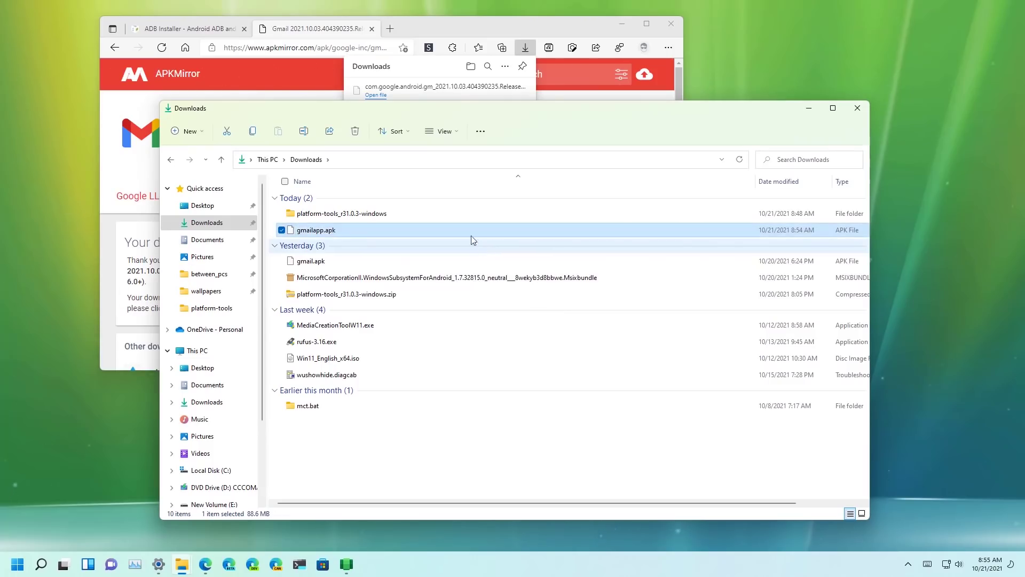
Step: Copy gmail.apk from Downloads and paste it into the C:\platform-tools folder
click(341, 262)
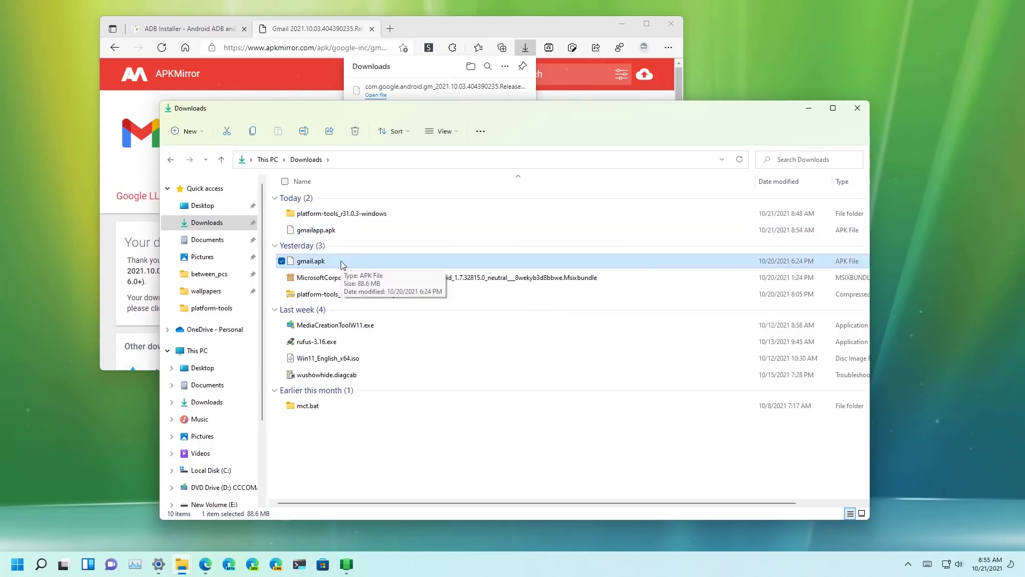
right_click(342, 264)
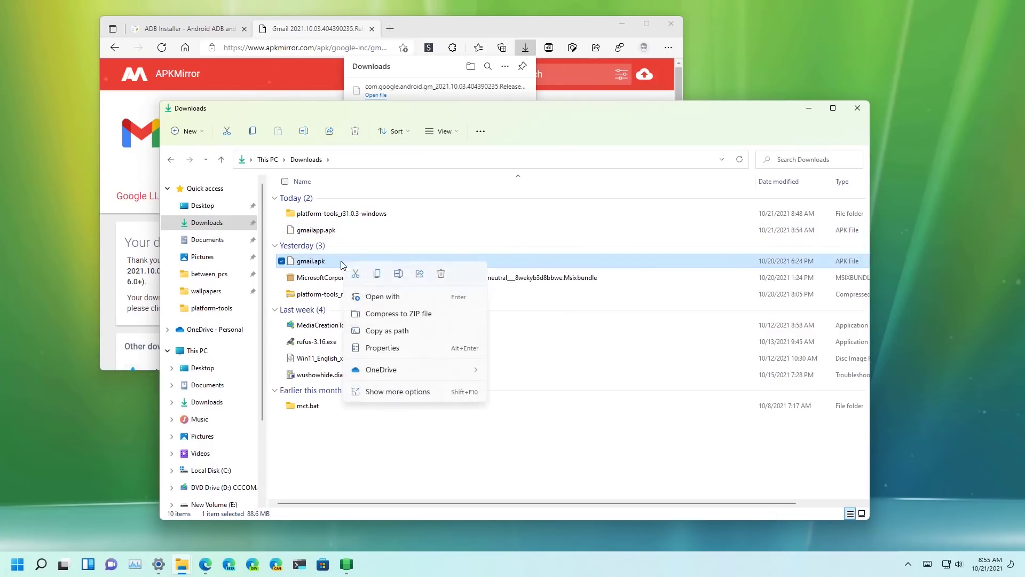
click(378, 274)
click(199, 469)
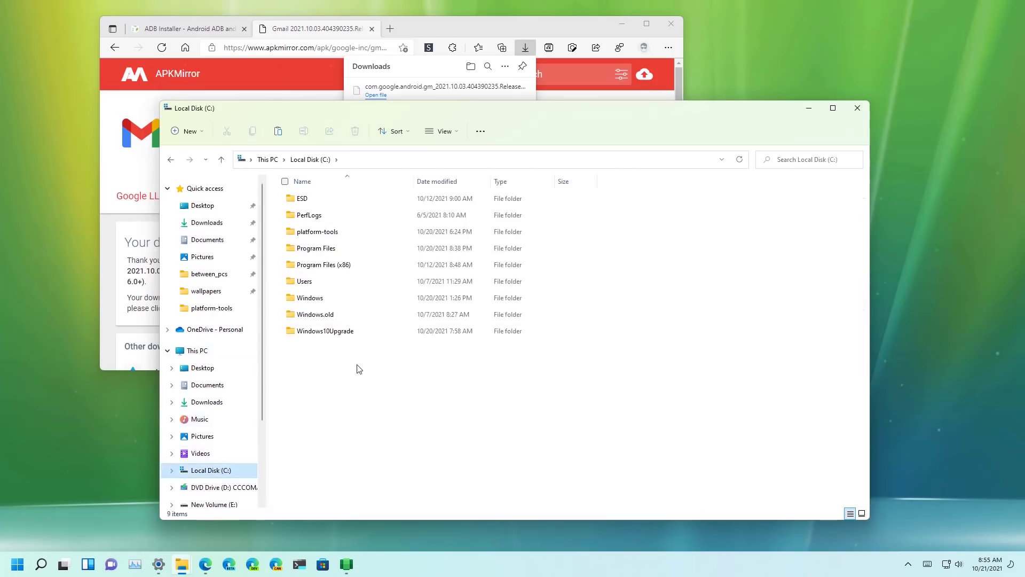
double_click(317, 233)
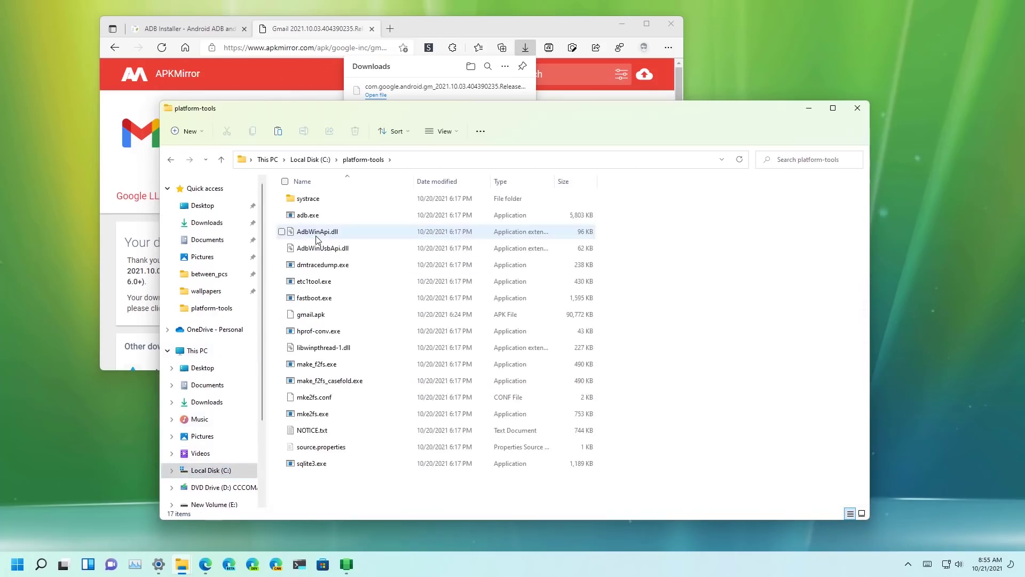
right_click(745, 305)
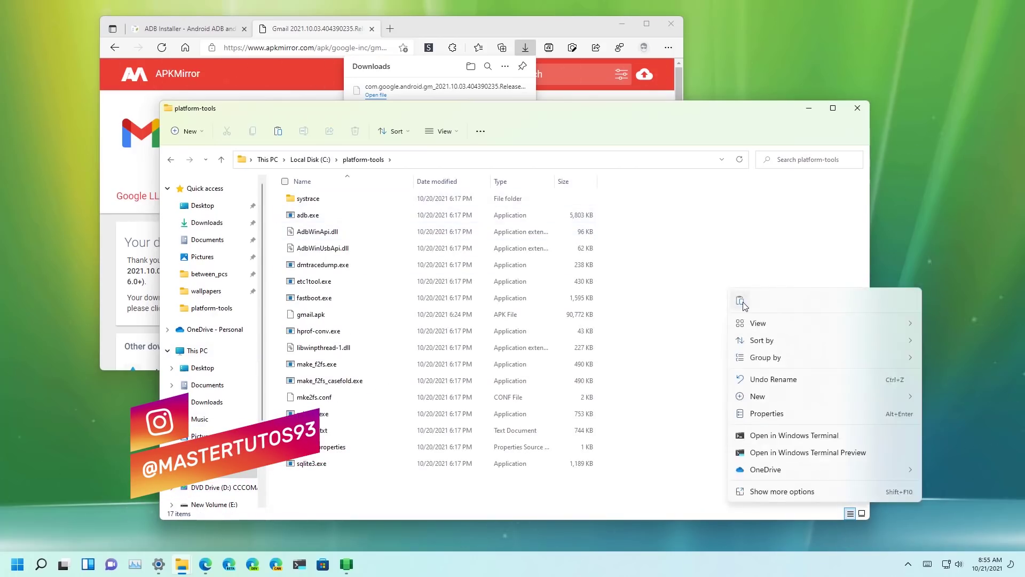
click(741, 300)
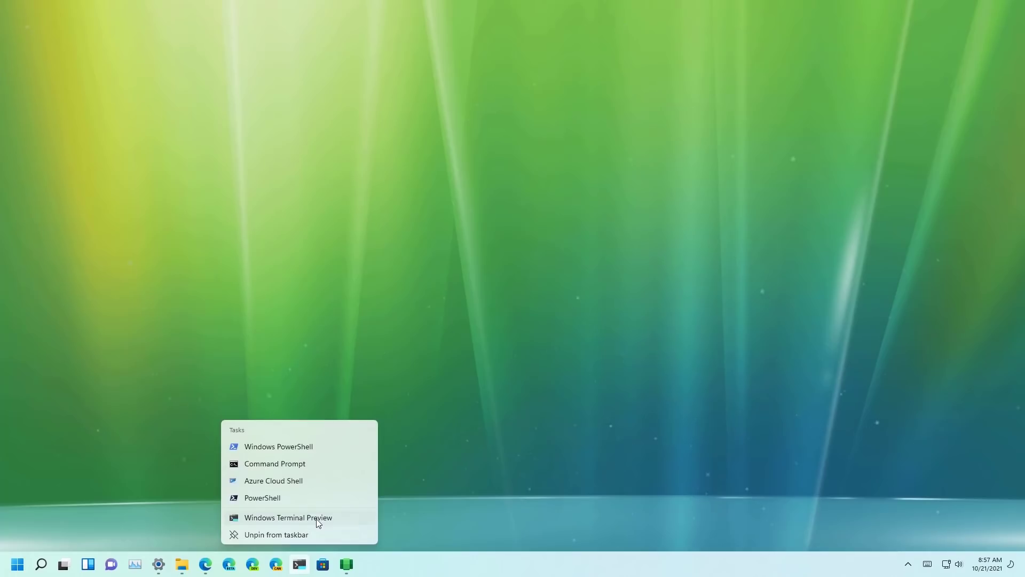
Step: Run Windows Terminal Preview as administrator and change the directory to C:\platform-tools
right_click(318, 522)
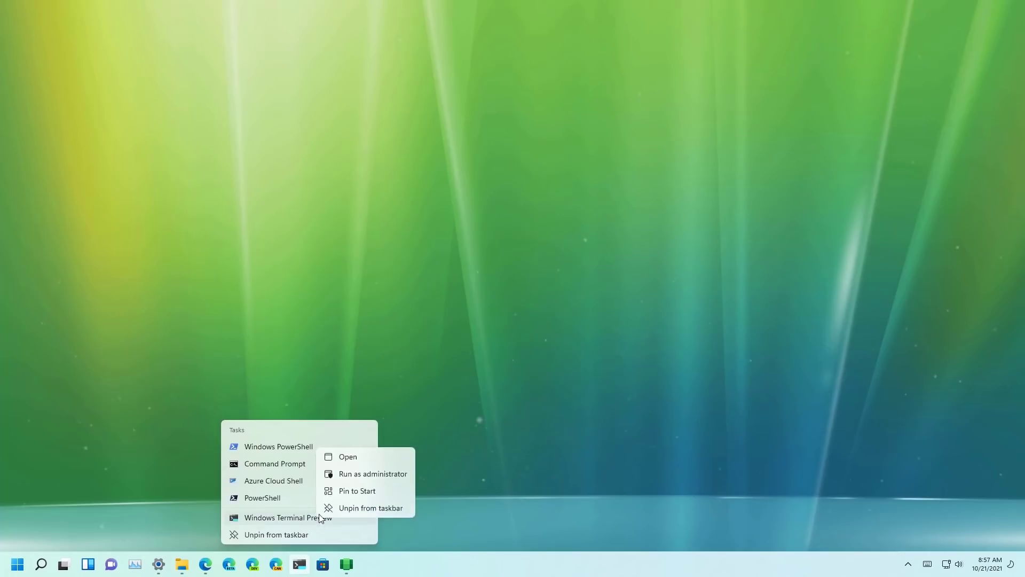
click(353, 474)
key(alt+y)
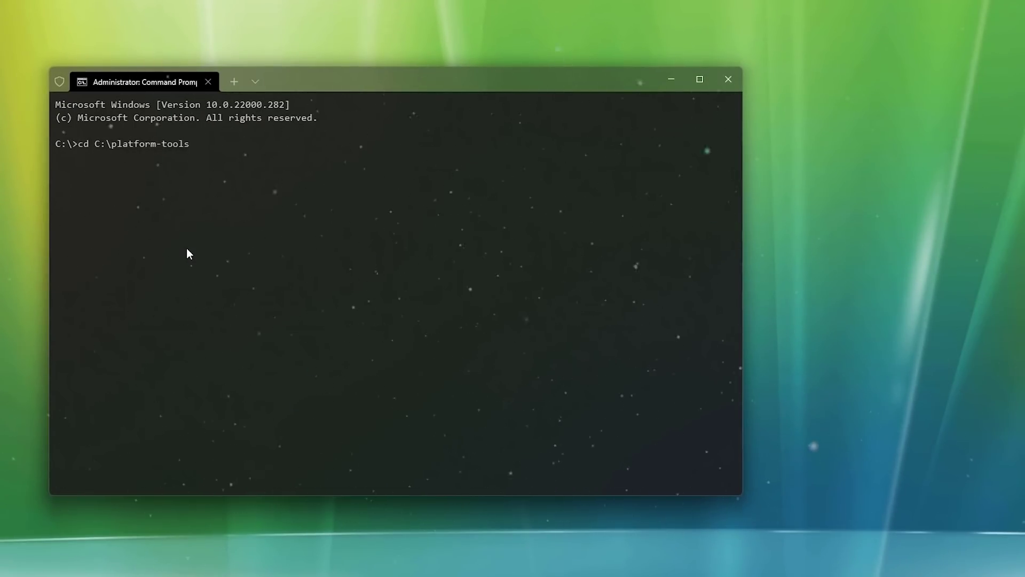
key(Return)
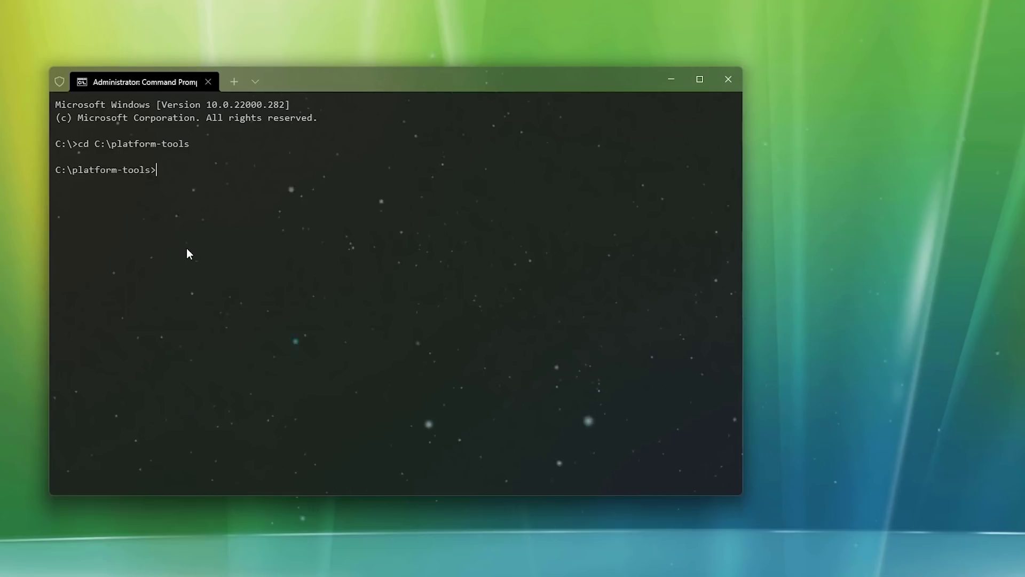
Step: Connect ADB to the Android subsystem using its copied IP address, running adb connect 172.21.132.42
text(adb connect 172.30.96.225)
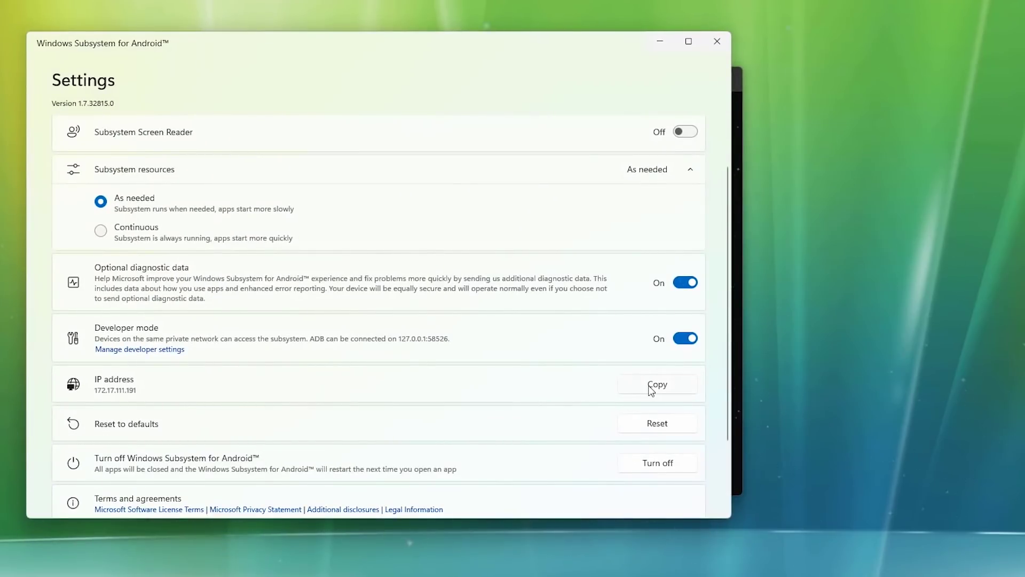
click(658, 42)
key(BackSpace)
key(BackSpace)
key(BackSpace)
key(BackSpace)
key(BackSpace)
key(BackSpace)
key(BackSpace)
key(BackSpace)
key(BackSpace)
key(BackSpace)
key(BackSpace)
key(BackSpace)
key(BackSpace)
key(ctrl+v)
key(Return)
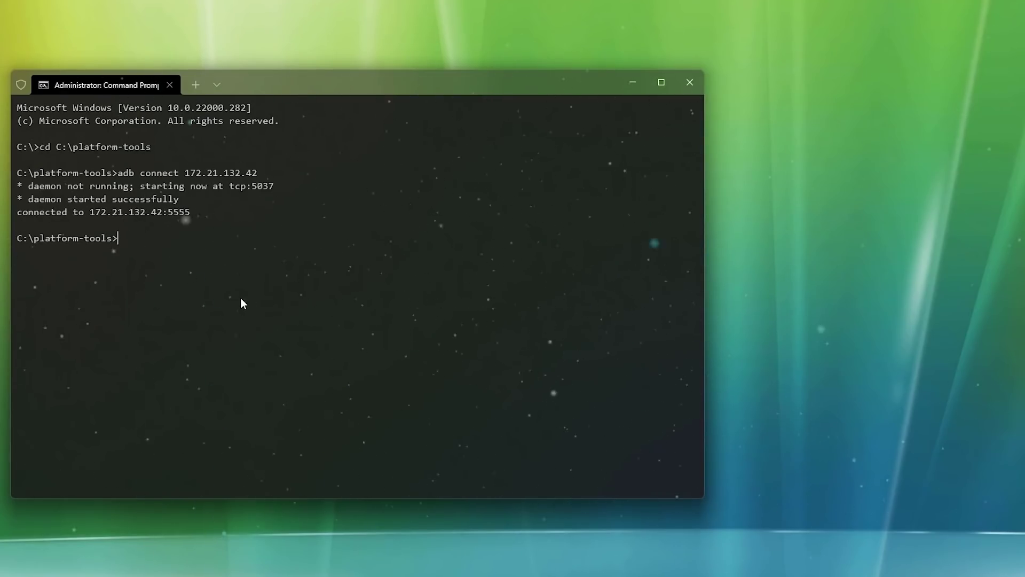
Step: Install the Gmail package on the Android subsystem by running adb install gmail.apk, and minimize the terminal window
text(adb install)
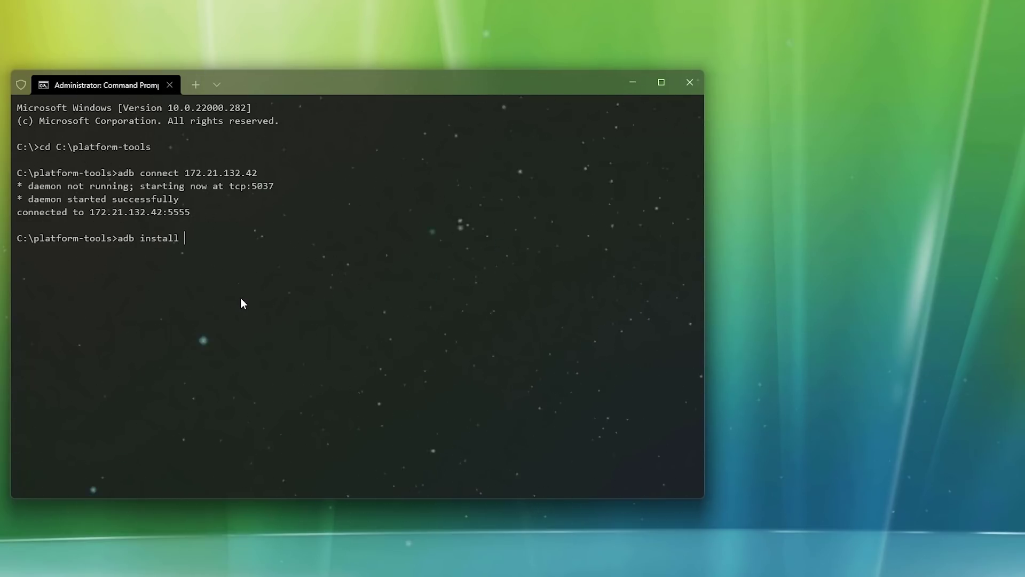
text(a)
key(BackSpace)
text(gmail.apk)
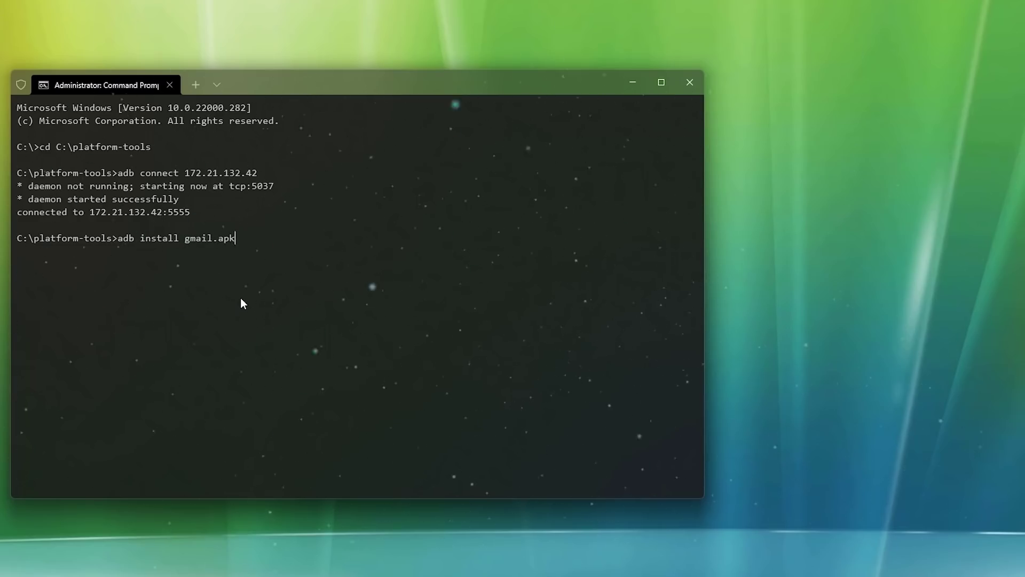
key(Return)
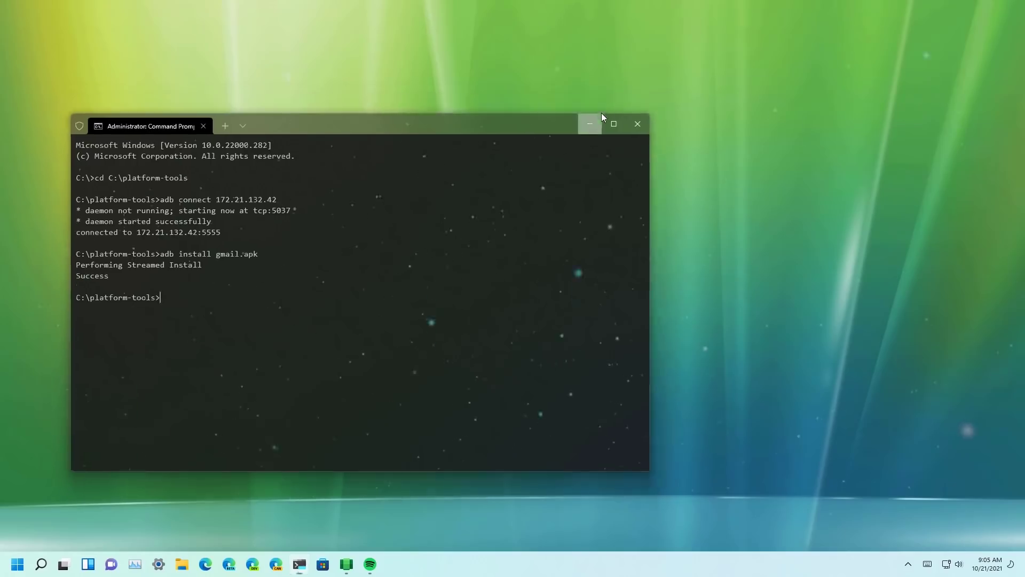
click(633, 82)
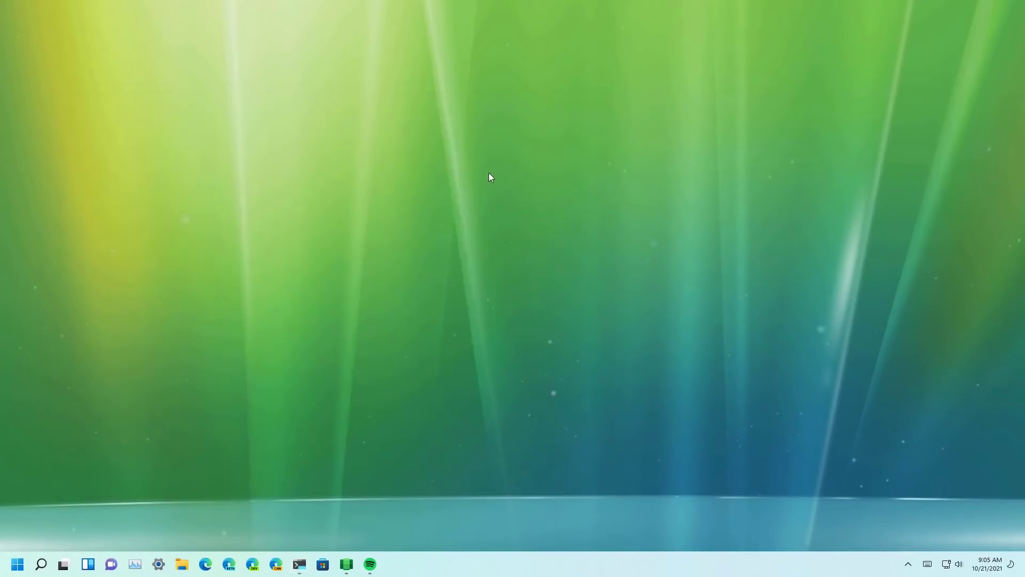
Step: Search Windows for gmail, launch the Gmail app and dismiss its New in Gmail introduction
click(18, 563)
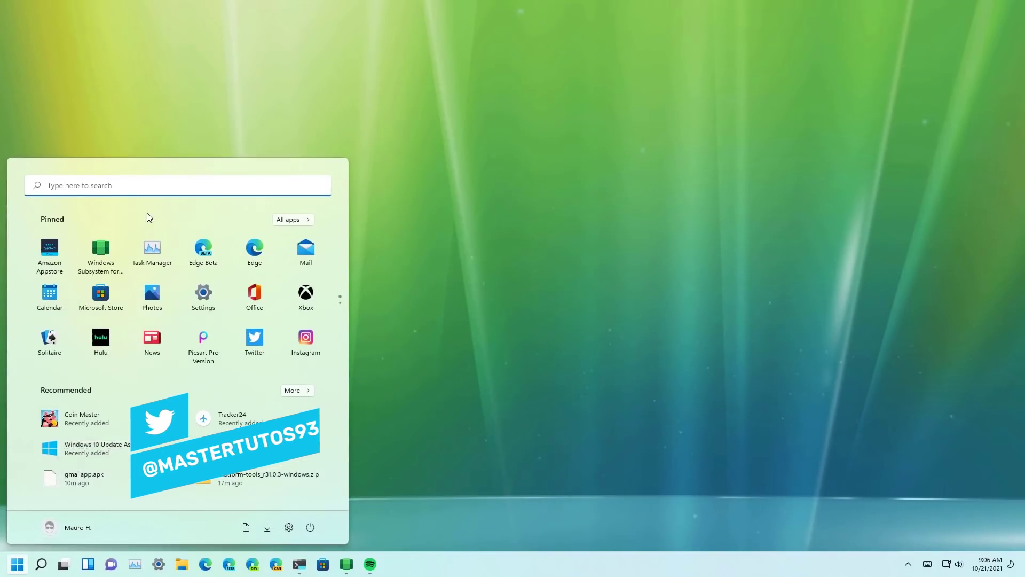
click(140, 186)
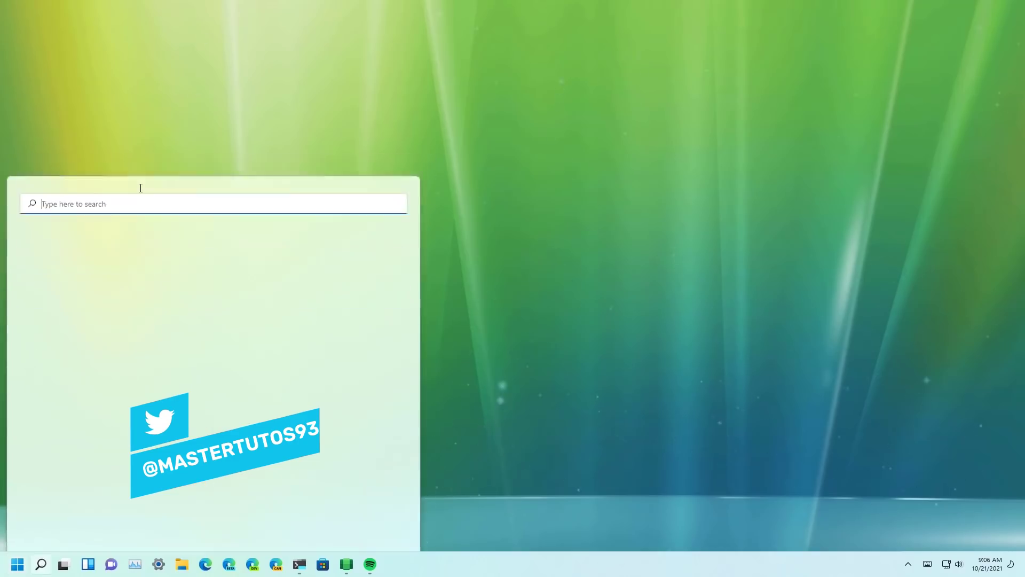
text(gmail)
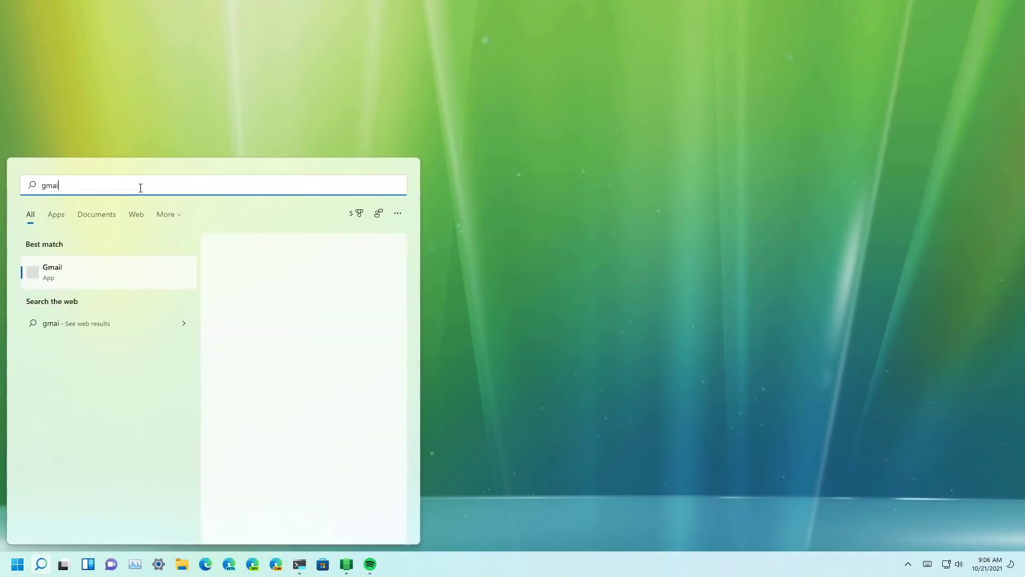
click(123, 271)
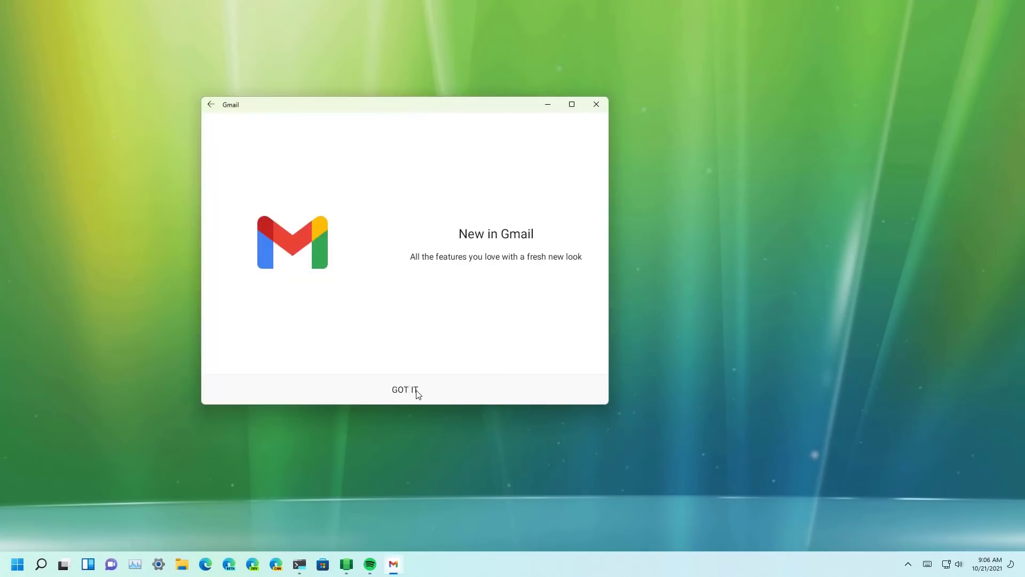
click(418, 394)
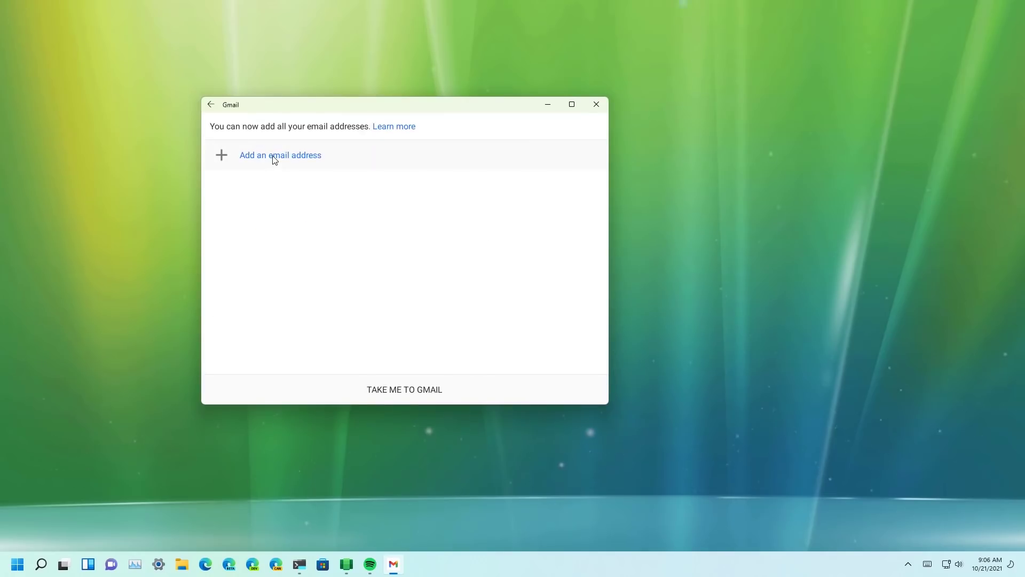
Step: Start adding an email address in Gmail, dismiss both Google Play services messages, reposition the Set up email window and choose Google
click(273, 156)
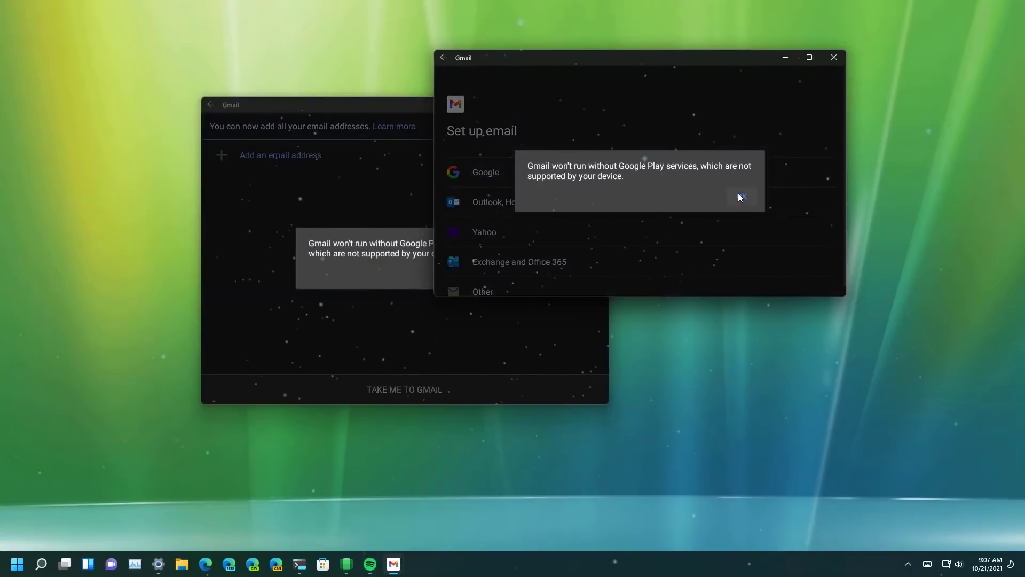
click(739, 195)
click(407, 270)
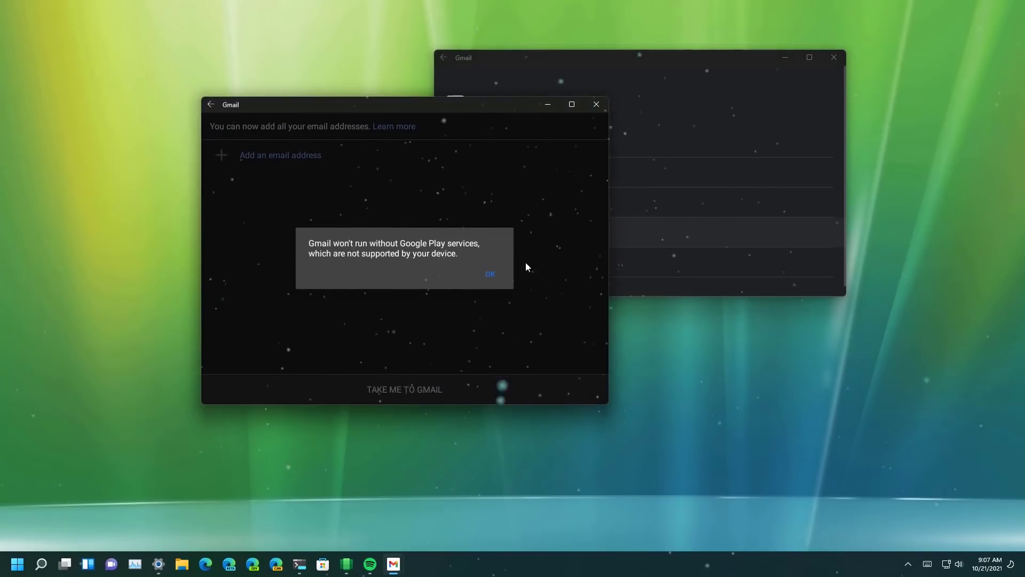
click(486, 275)
drag(622, 61, 511, 96)
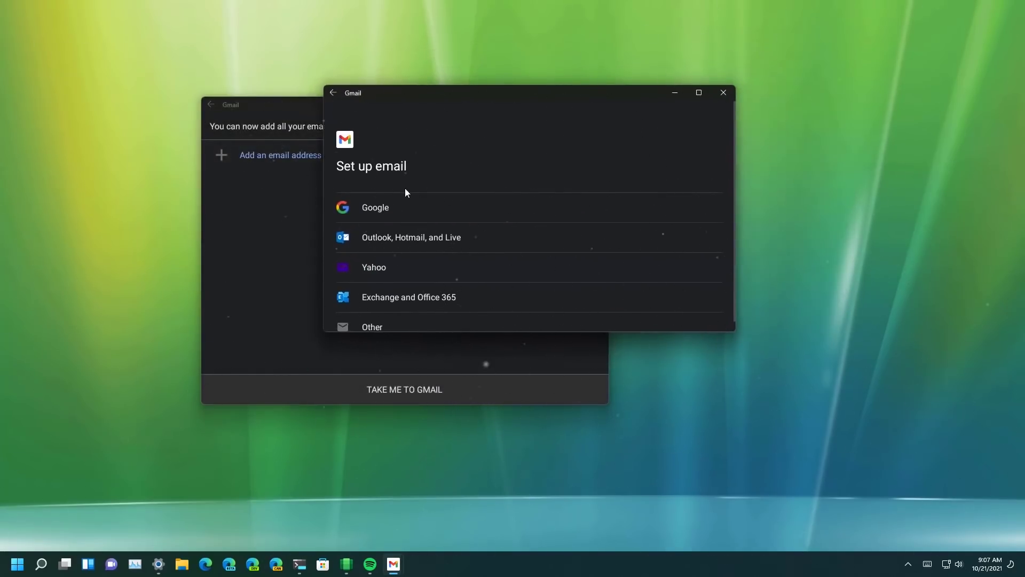
click(392, 208)
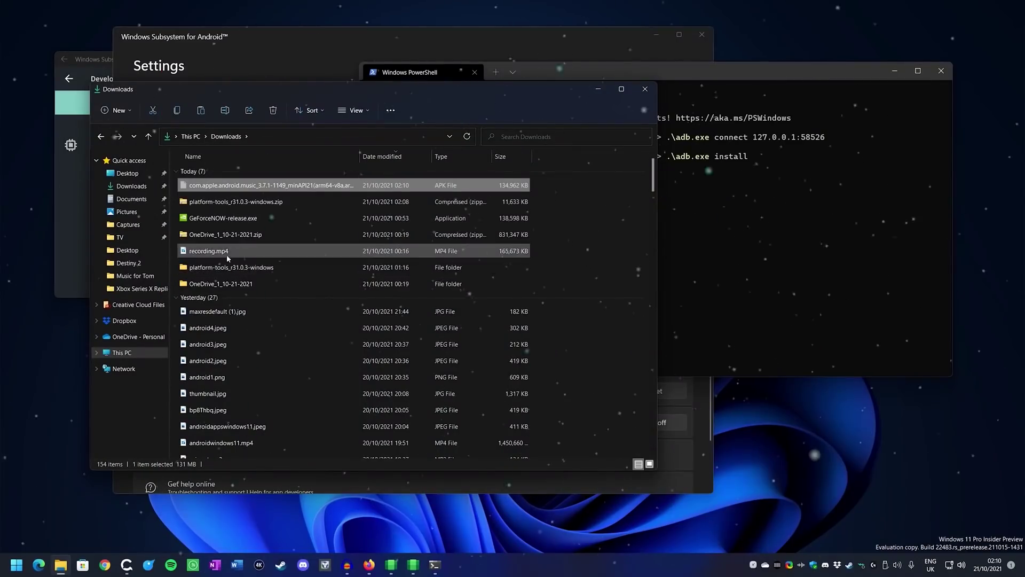
Step: Move the cut com.apple.android.music_3.7.1-1149 APK from Downloads into platform-tools_r31.0.3-windows\platform-tools, replacing the existing file
double_click(233, 267)
double_click(223, 177)
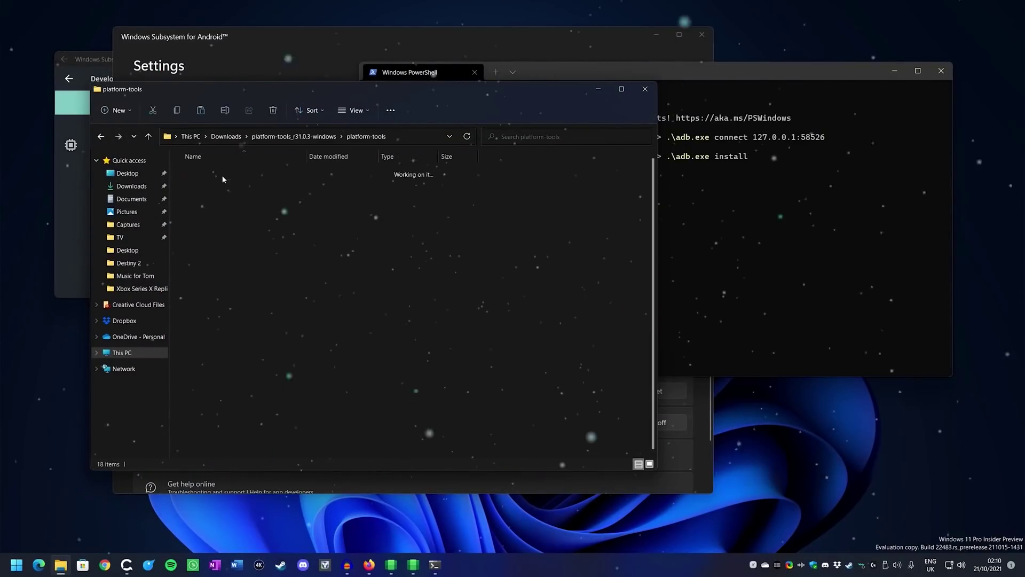
key(ctrl+v)
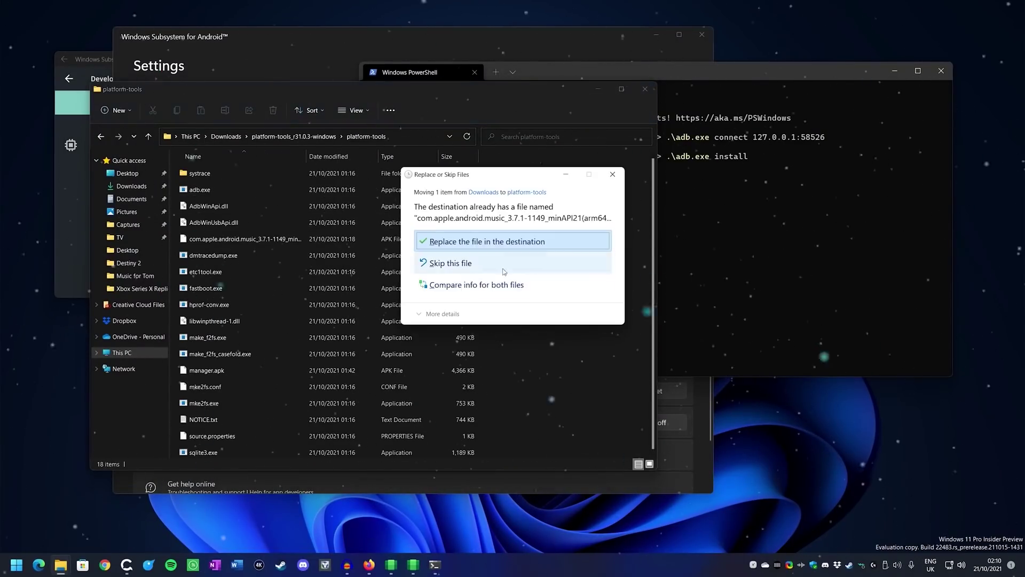
click(501, 241)
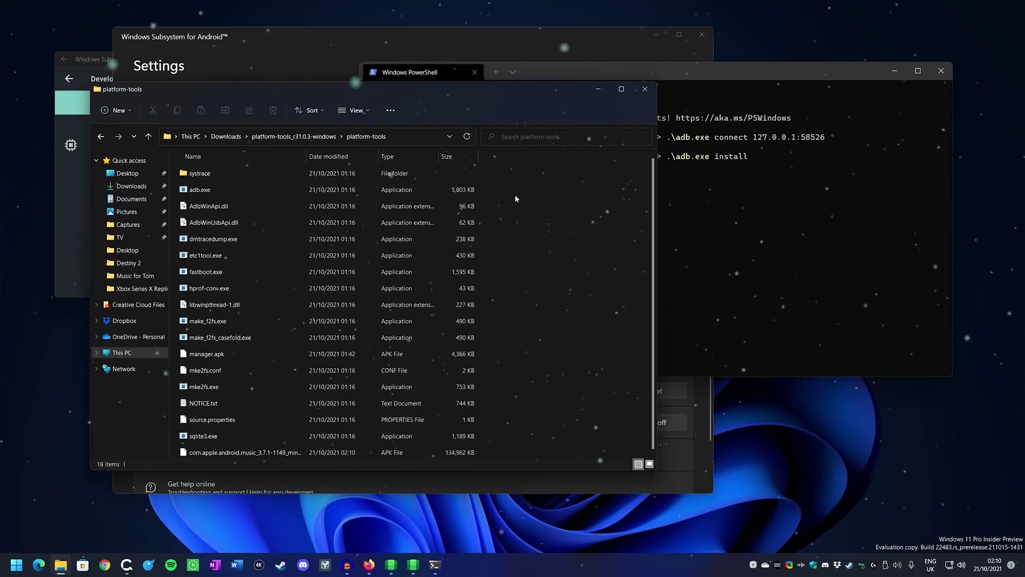
Step: Complete the .\adb.exe install command in PowerShell with the com.apple.android.music_3.7.1-1149 APK's path and run it
click(760, 79)
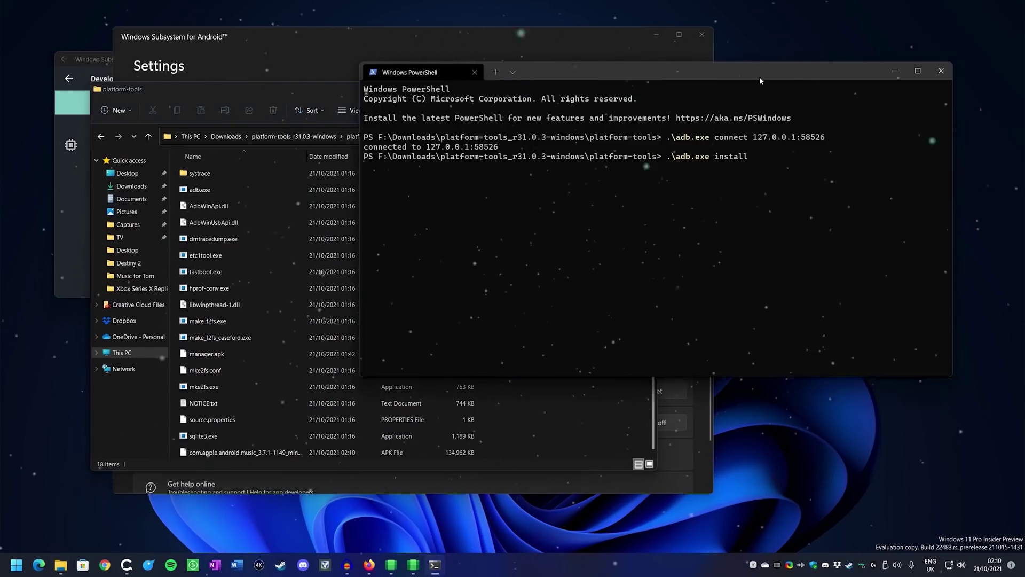
click(258, 451)
drag(259, 451, 534, 240)
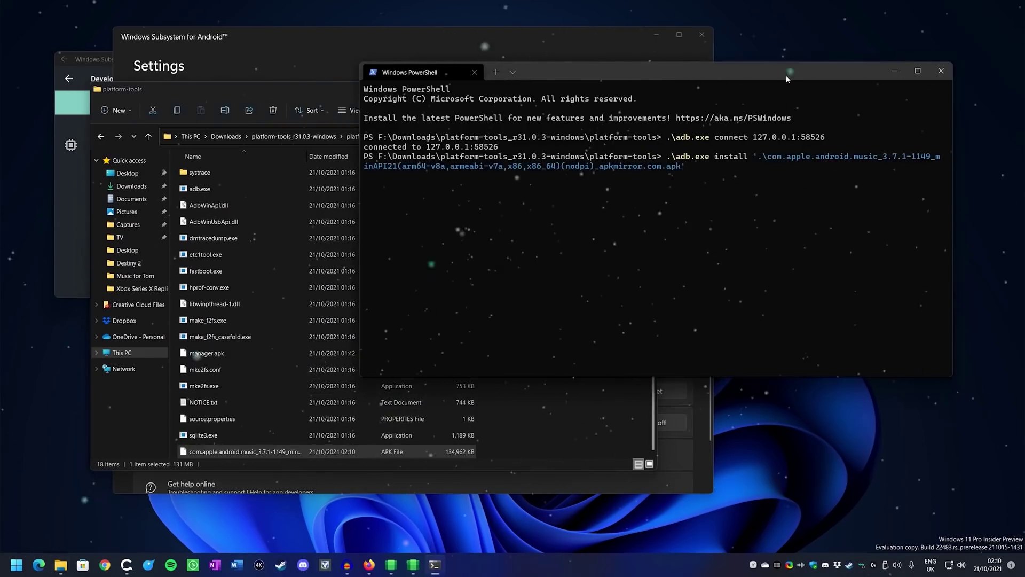
key(Return)
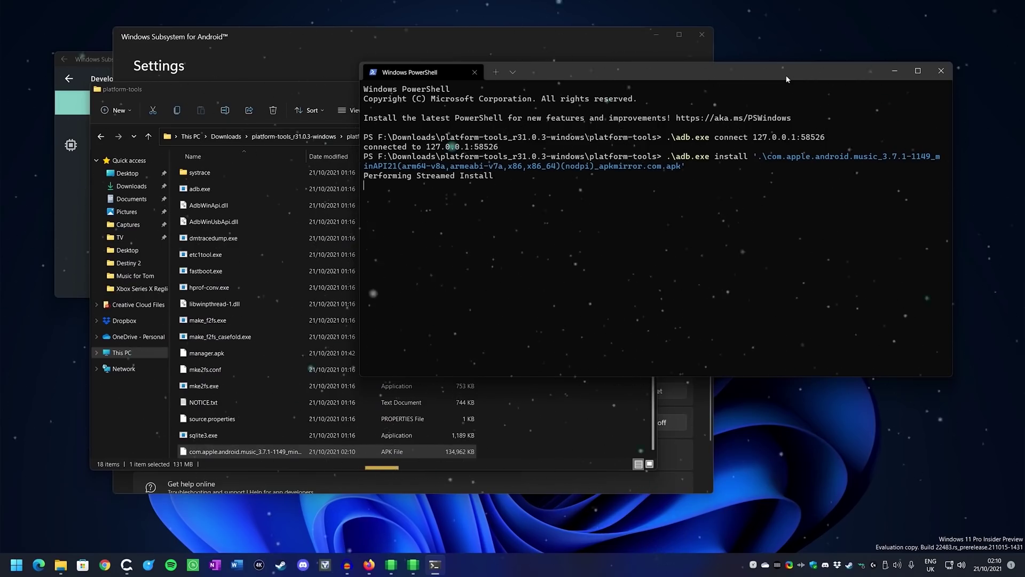
Step: Search Windows for apple music, launch Apple Music, agree to its terms and decline sending diagnostics to Apple
key(super)
text(apple music)
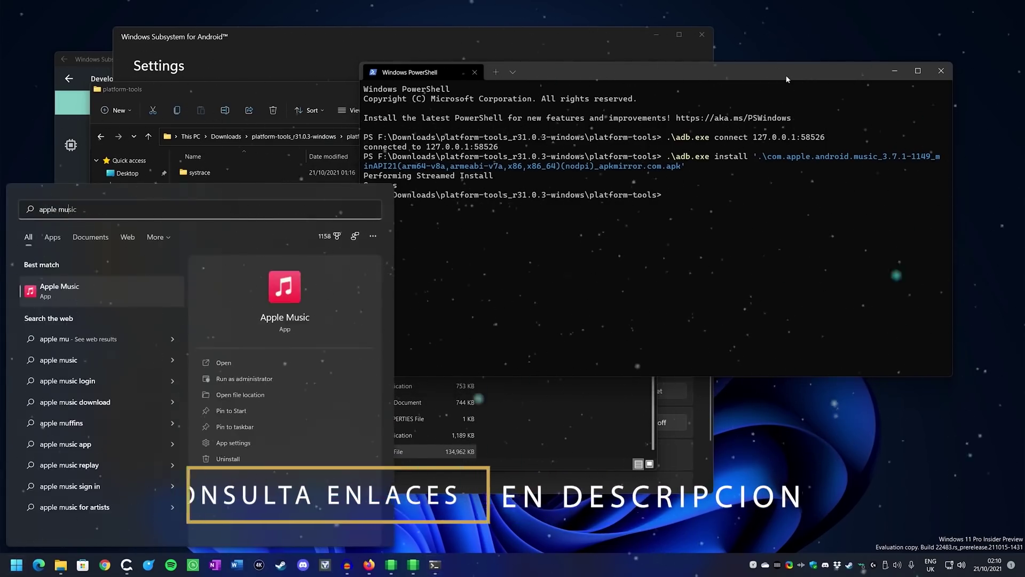
key(Return)
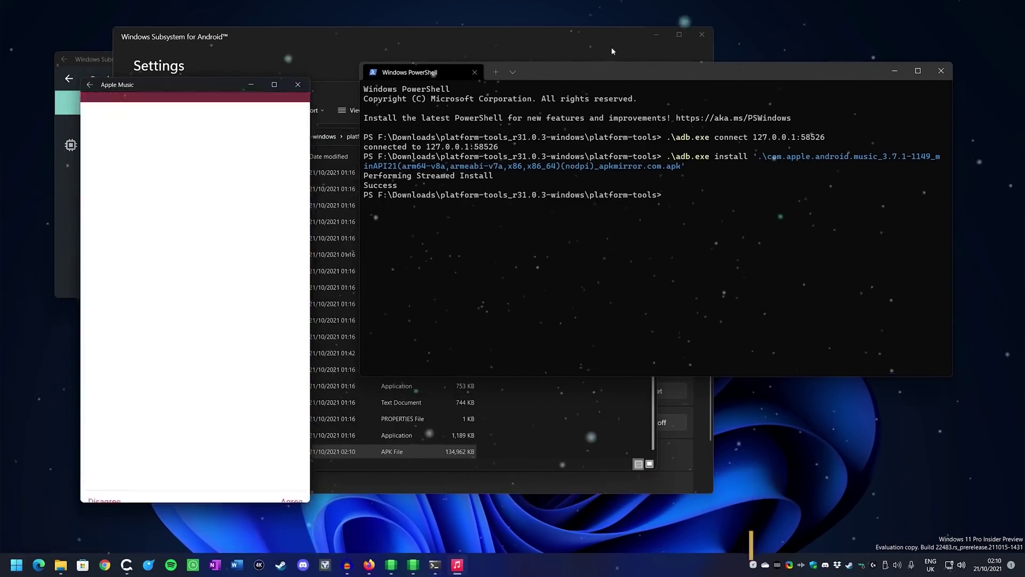
click(291, 490)
click(195, 480)
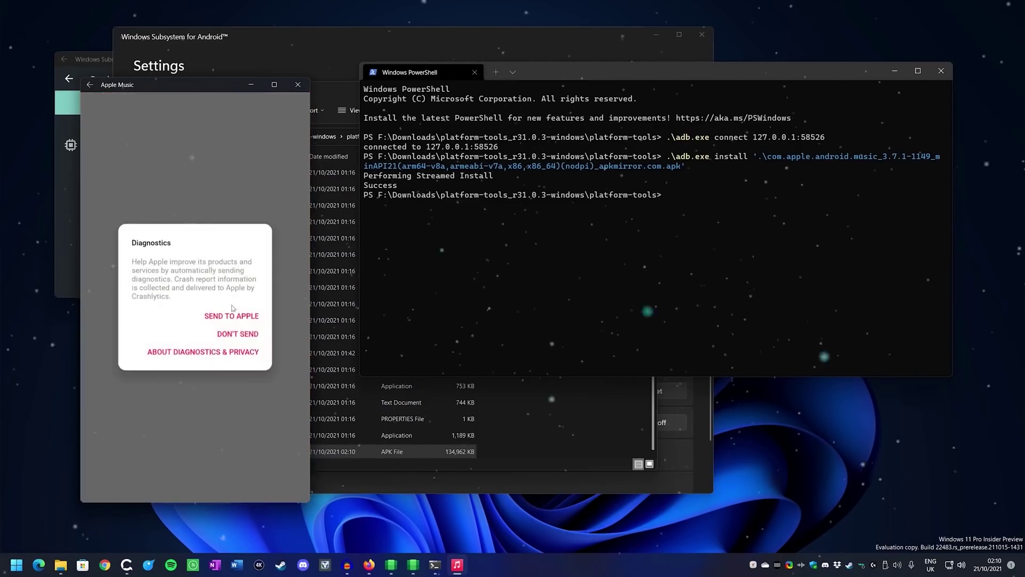
click(238, 334)
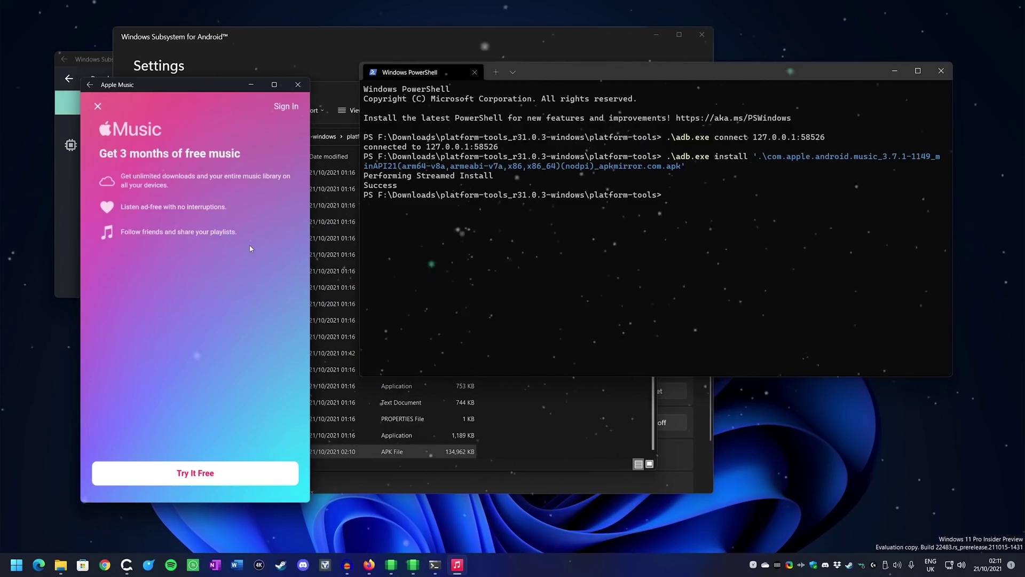
Step: Search Windows for Aurora Store, launch it and move its window beside Apple Music, over the PowerShell window
key(super)
text(auro)
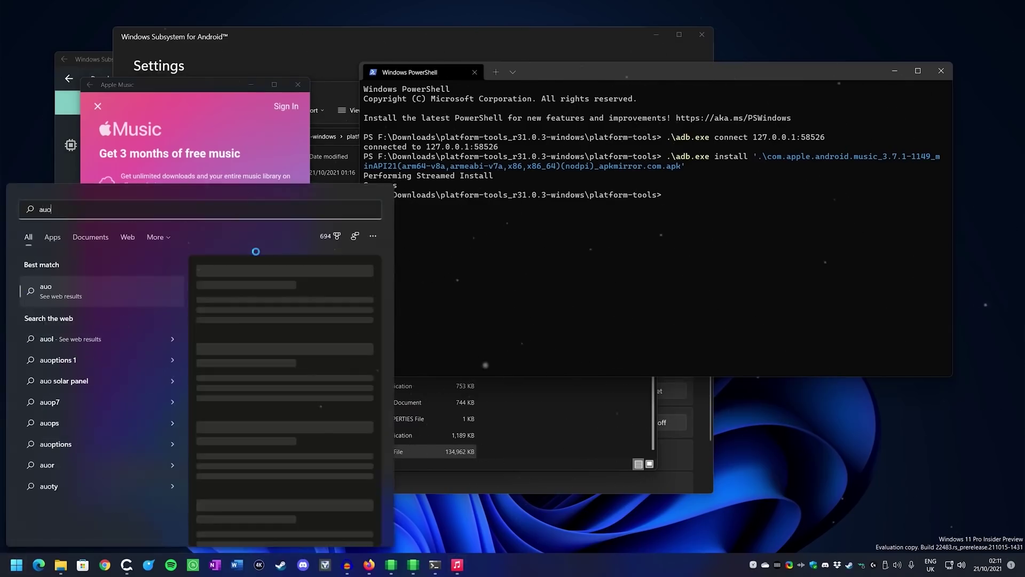
key(Return)
drag(269, 63, 465, 142)
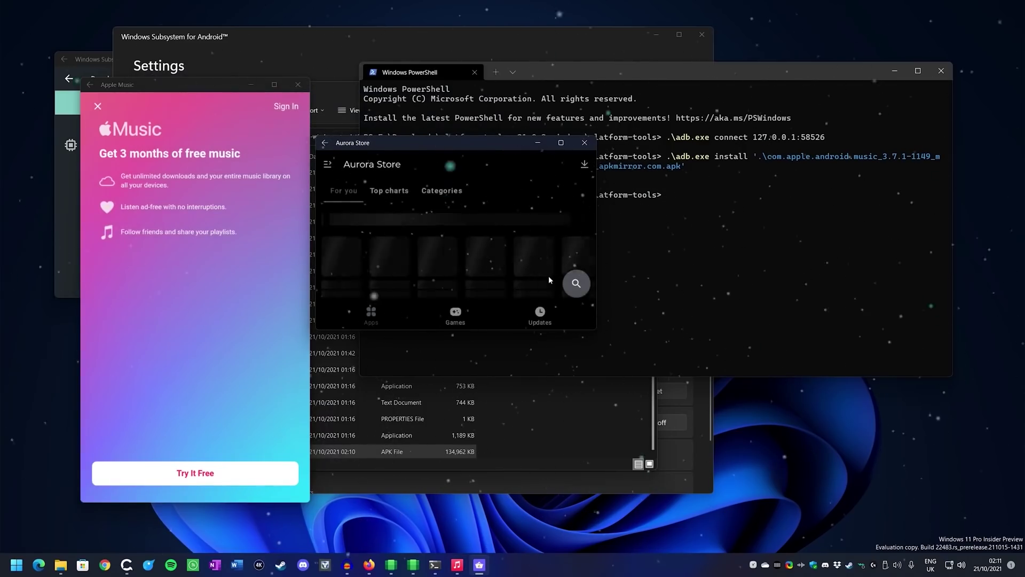